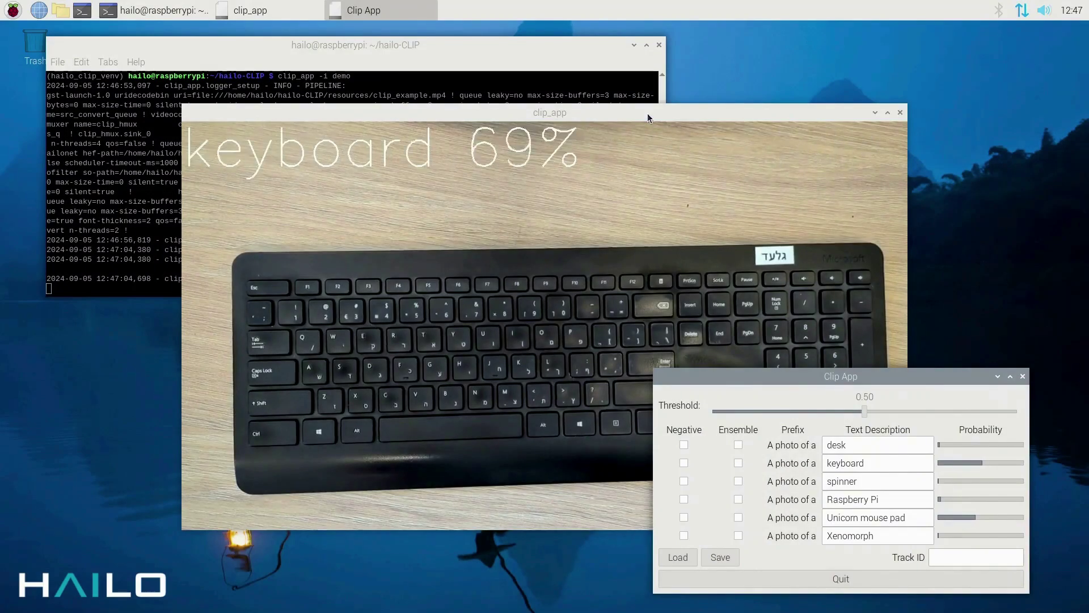
Move the clip_app video window away from the Clip App control window and bring the control window to the front
left_click_drag(648, 113, 519, 52)
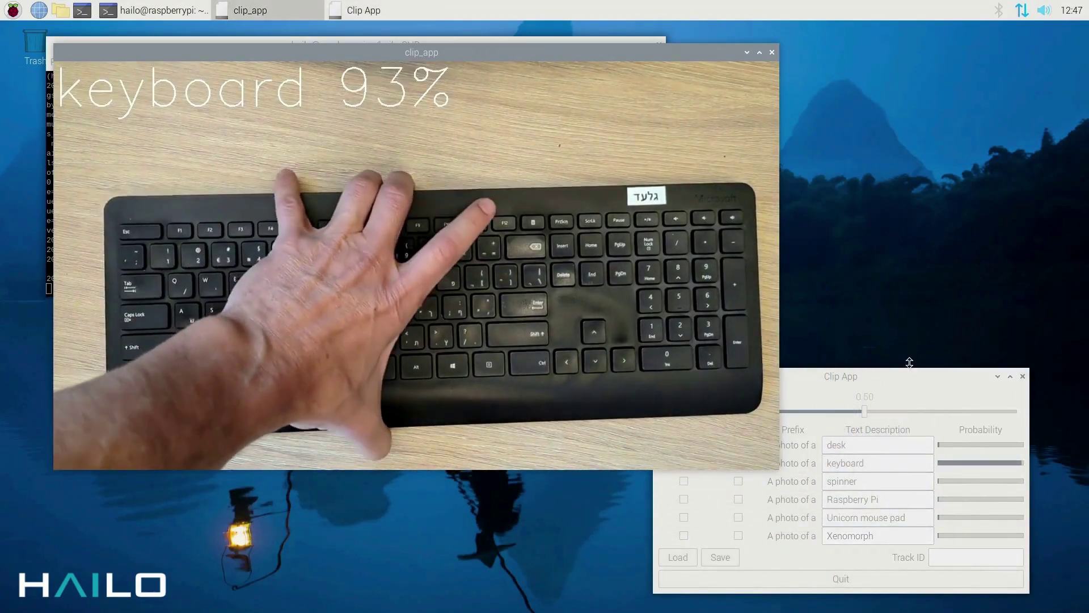
left_click(915, 376)
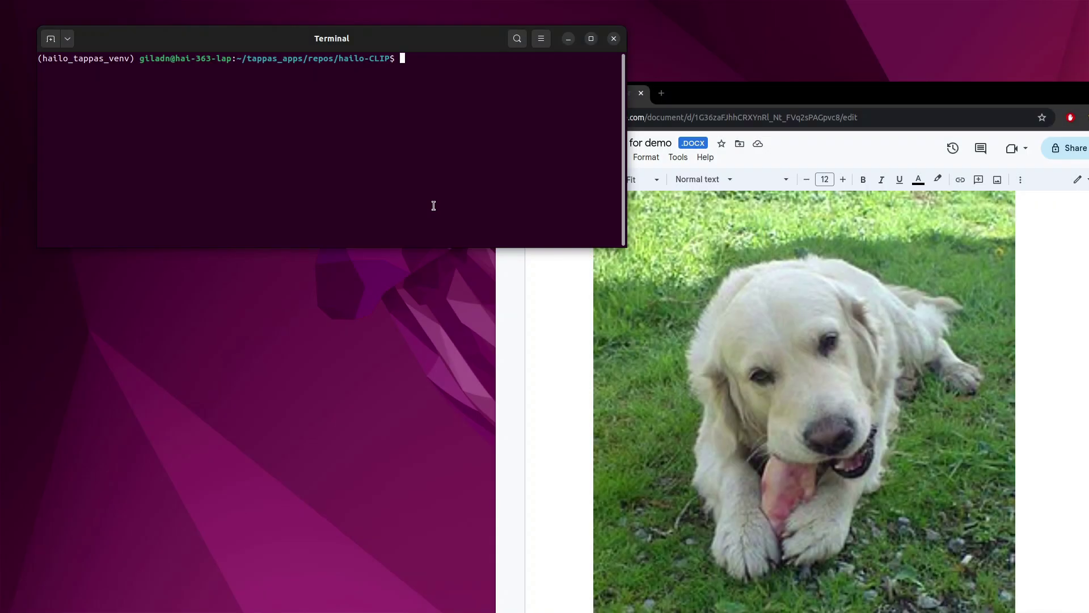
Run xwininfo in the terminal and pick the Google Chrome window showing the dog photo as its target
key("Up")
key("Up")
key("Up")
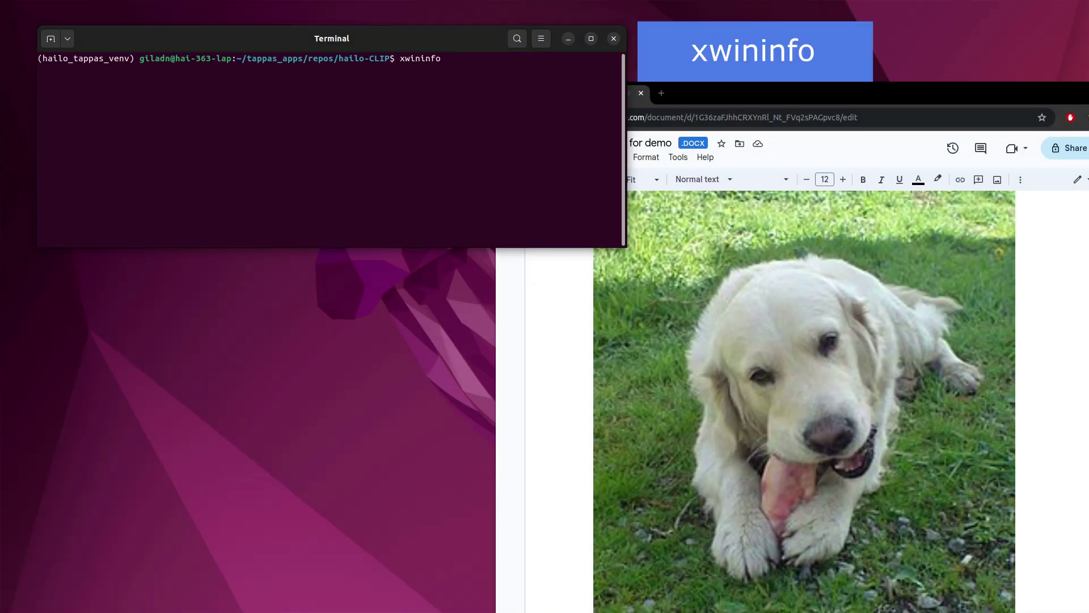
key("Return")
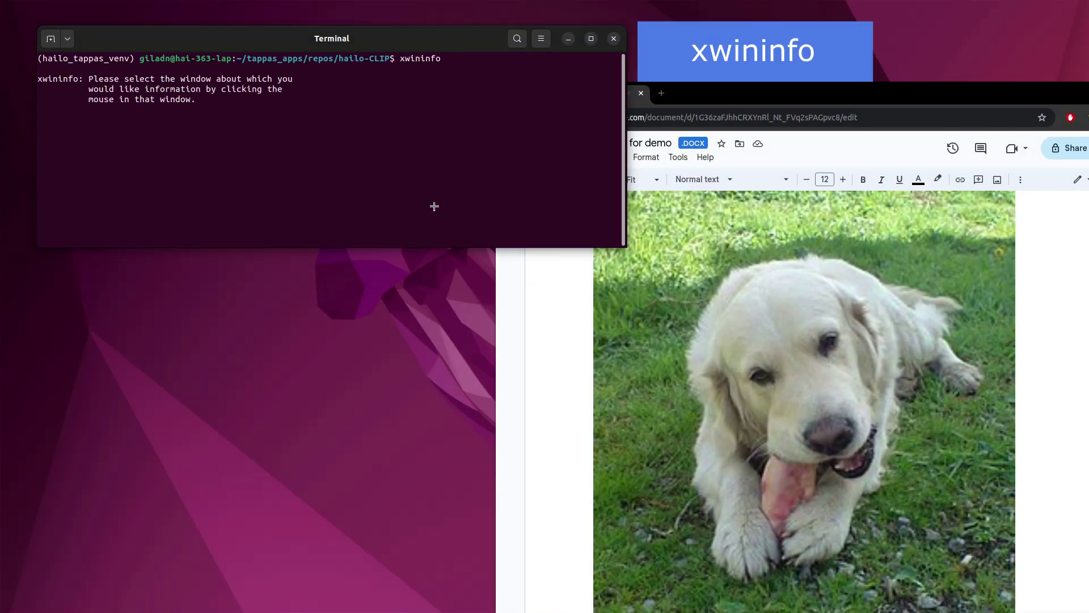
left_click(737, 296)
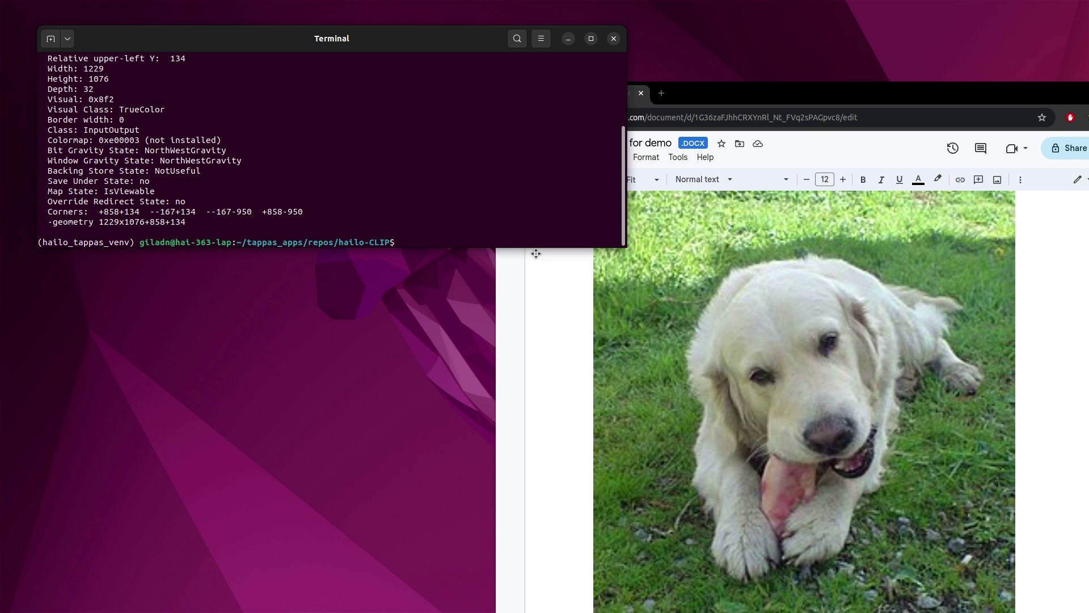
Locate the Chrome window's ID in the xwininfo output and select it
scroll(519, 214, "up", 2)
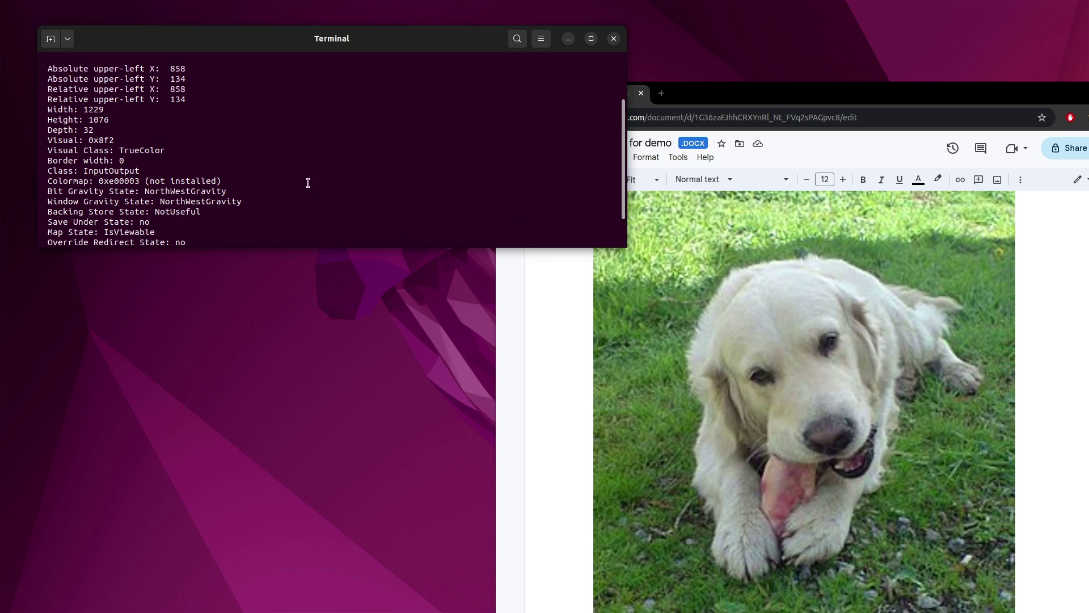
scroll(308, 183, "up", 3)
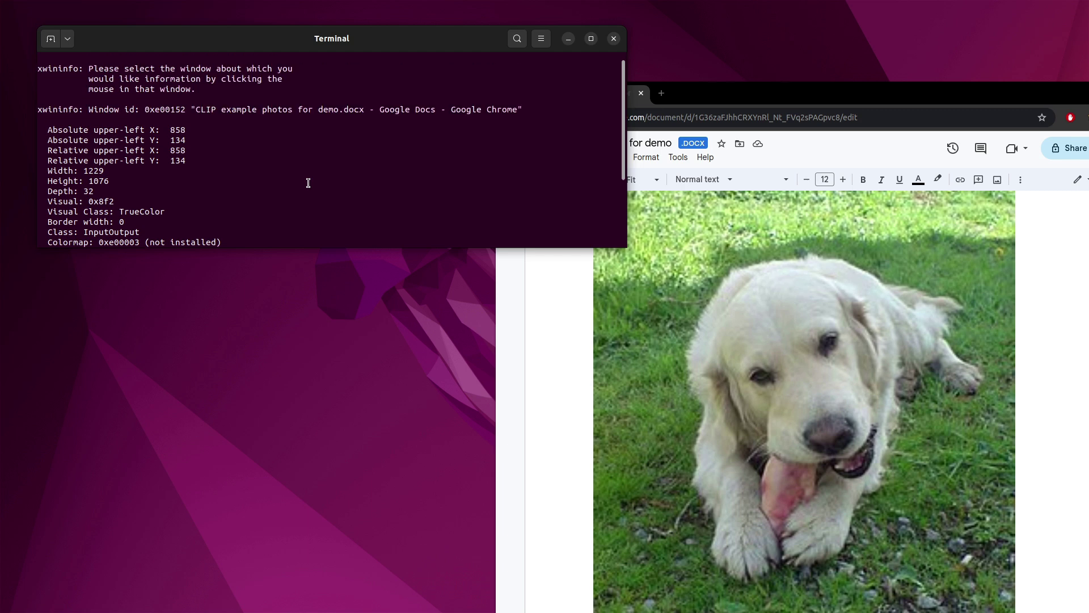
double_click(168, 109)
left_click(352, 199)
Clear the terminal output with the clear command
scroll(352, 200, "down", 5)
key("Up")
key("Up")
key("Up")
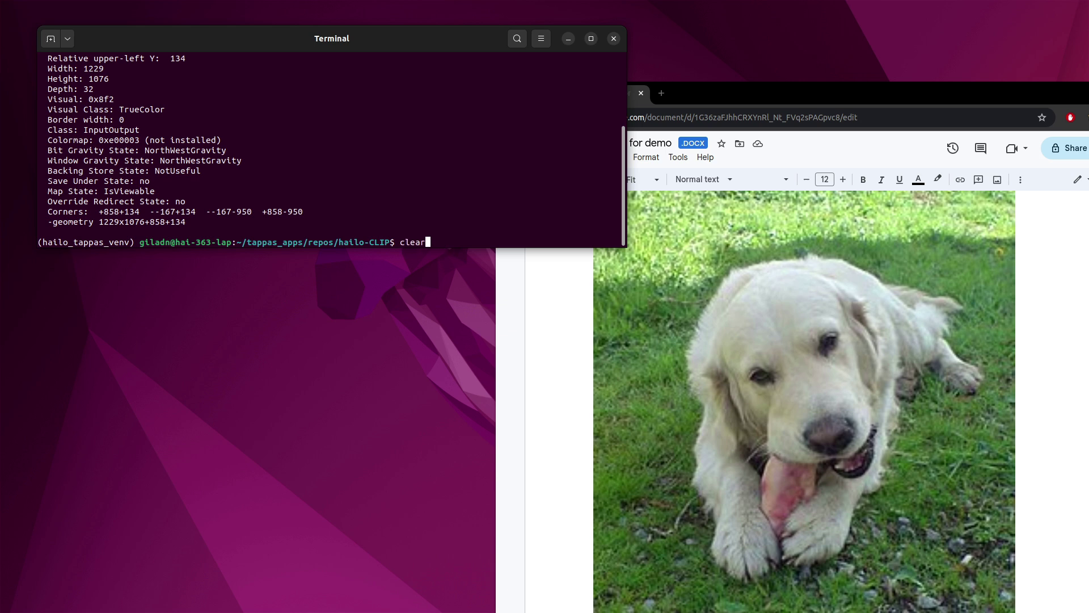
key("Return")
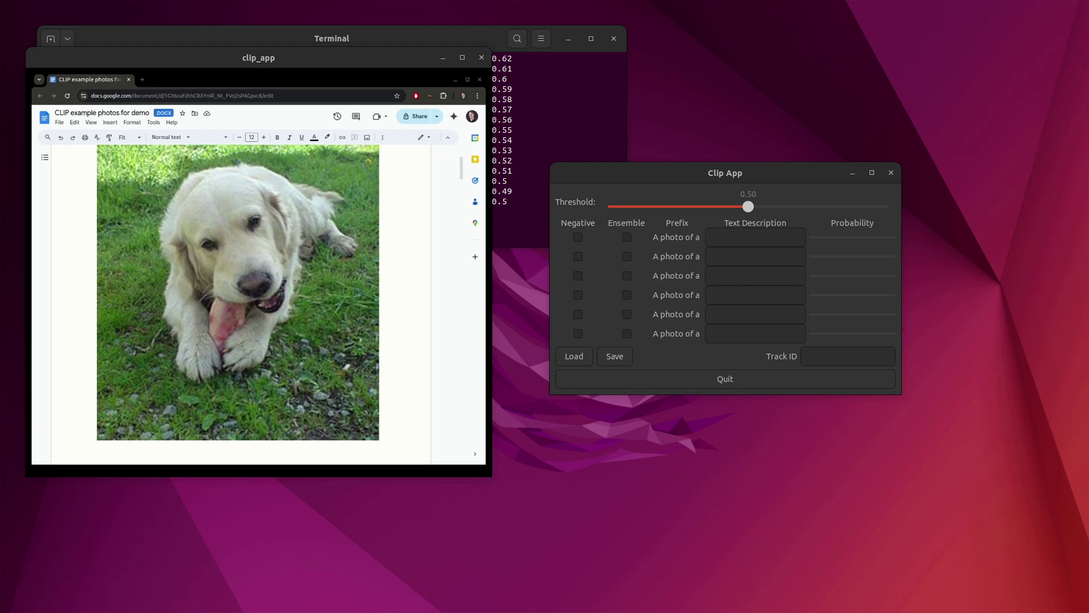
Enter dog, cat and mouse as the first three text descriptions in Clip App
left_click(779, 239)
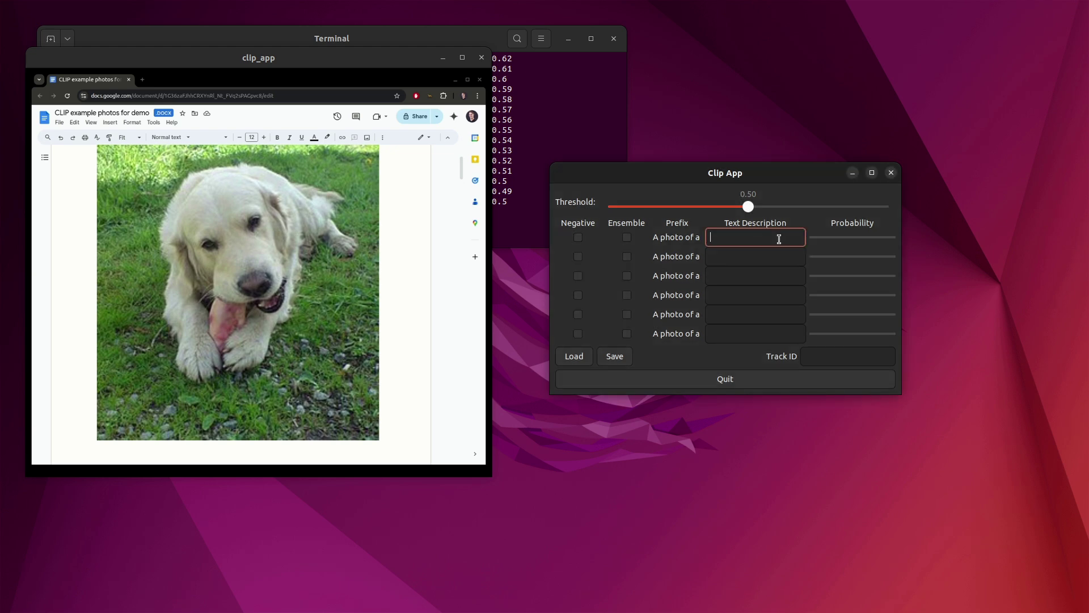
type("dog")
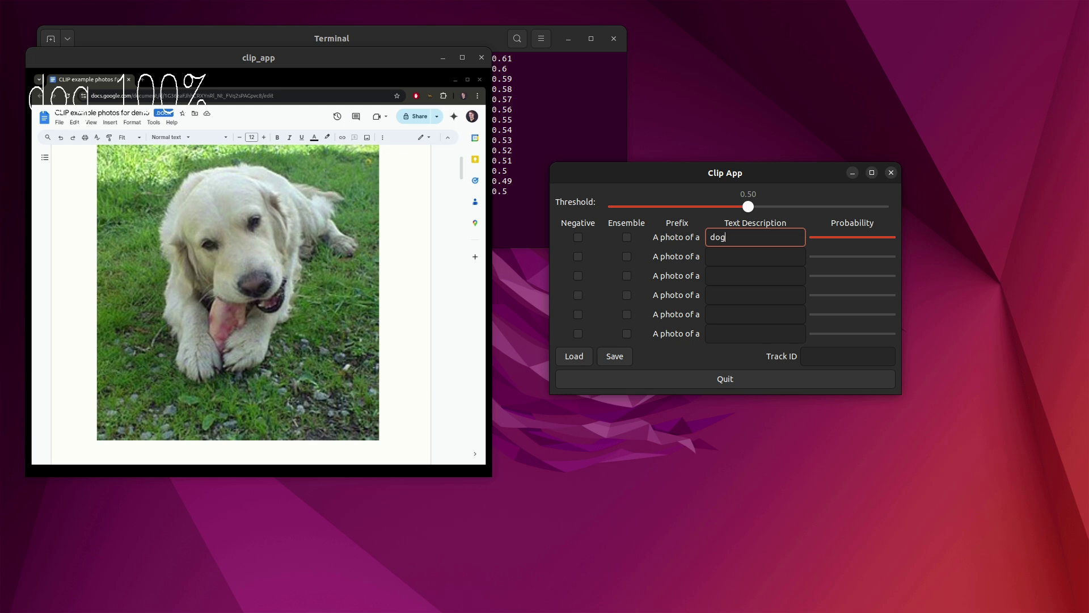
key("Tab")
type("cat")
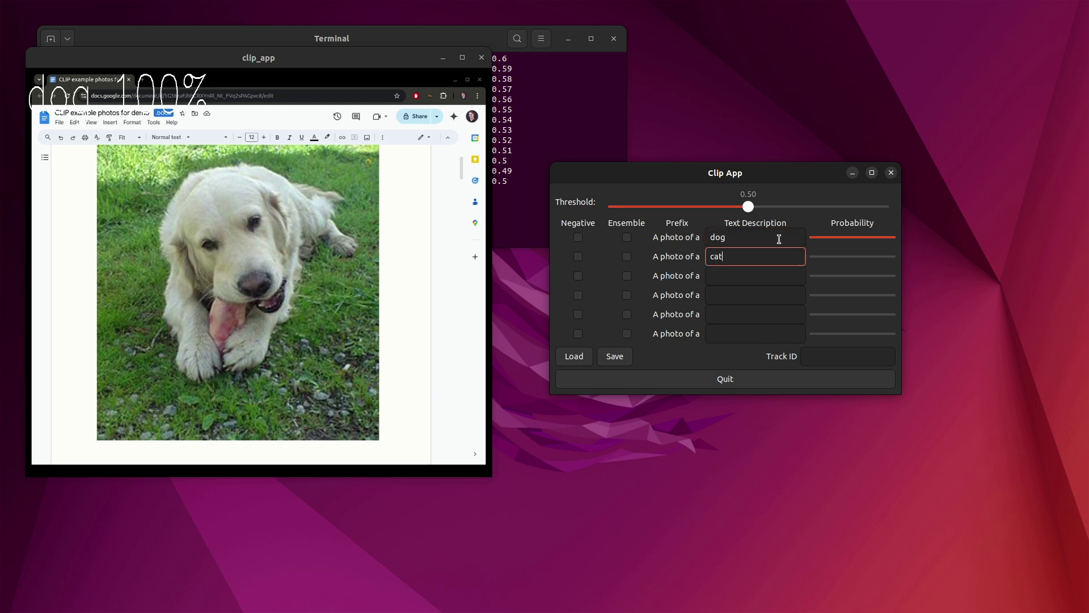
key("Tab")
type("mouse")
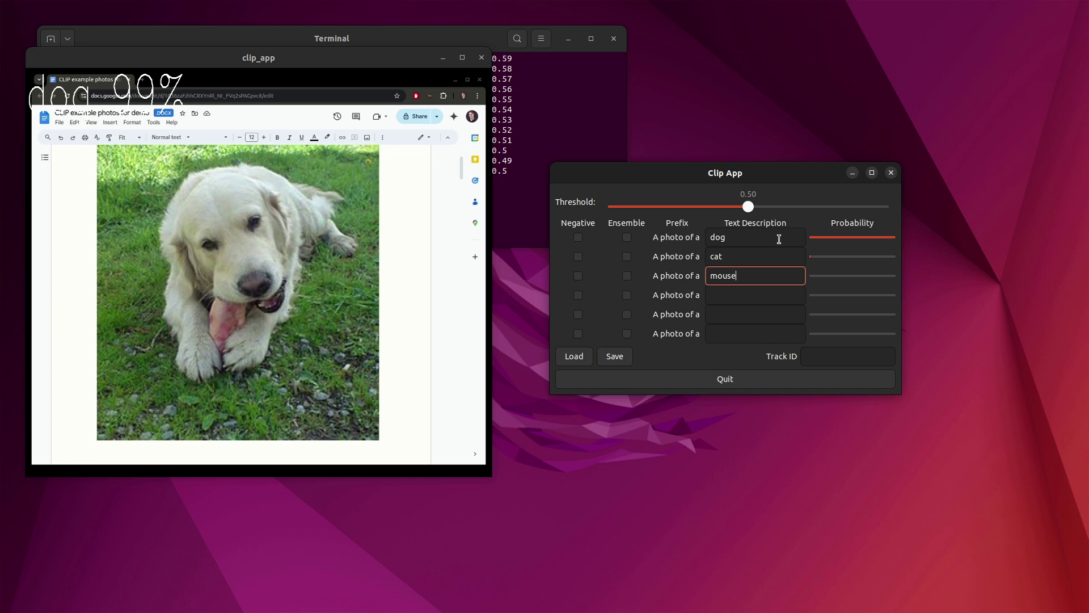
key("Tab")
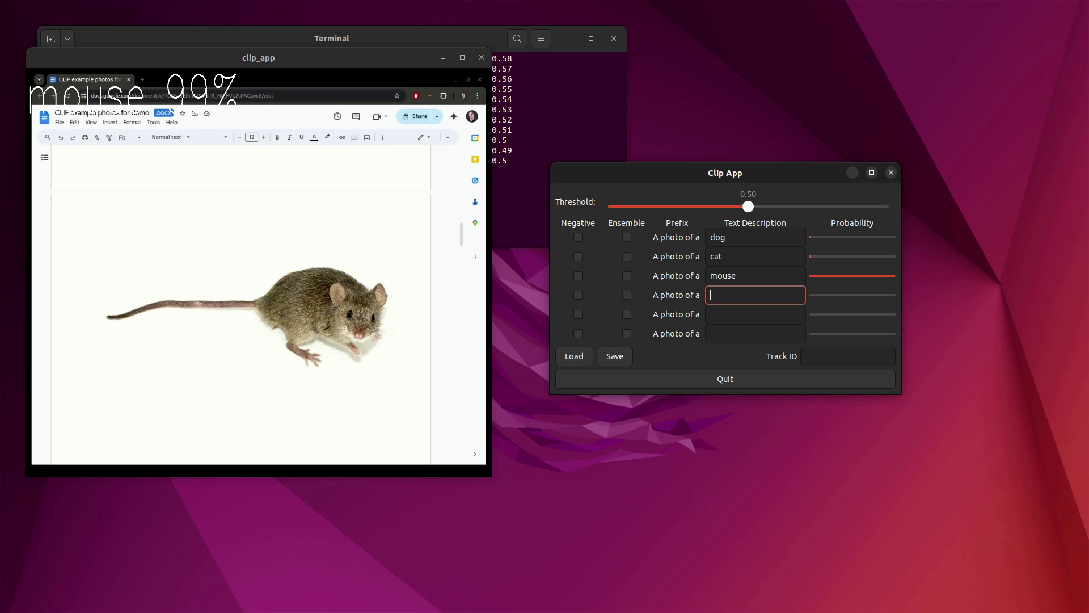
Add animal as the fourth text description and mark it as negative
left_click(766, 298)
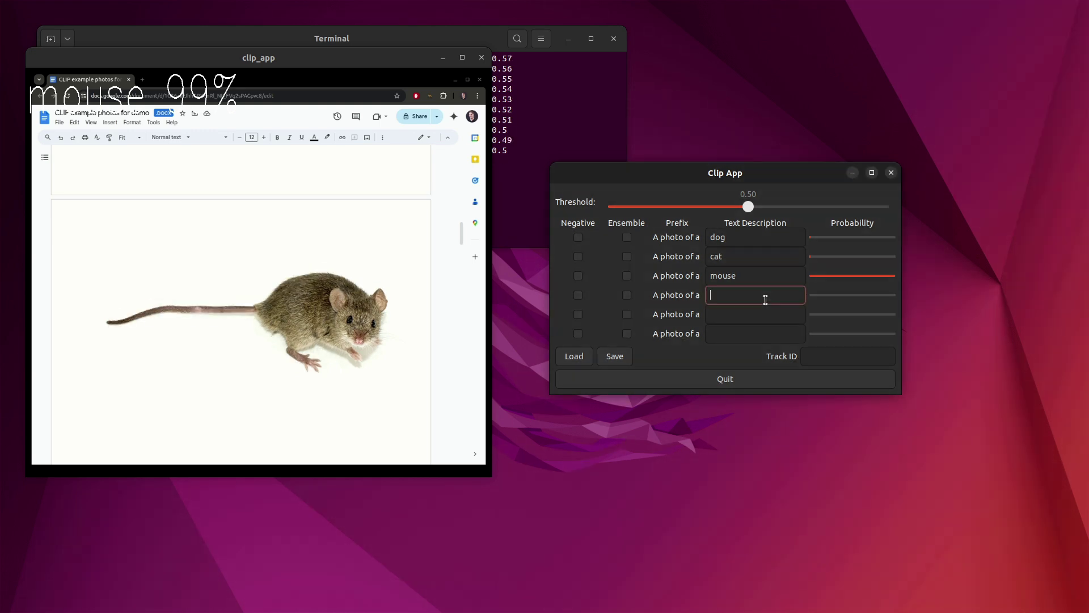
type("animal")
left_click(749, 328)
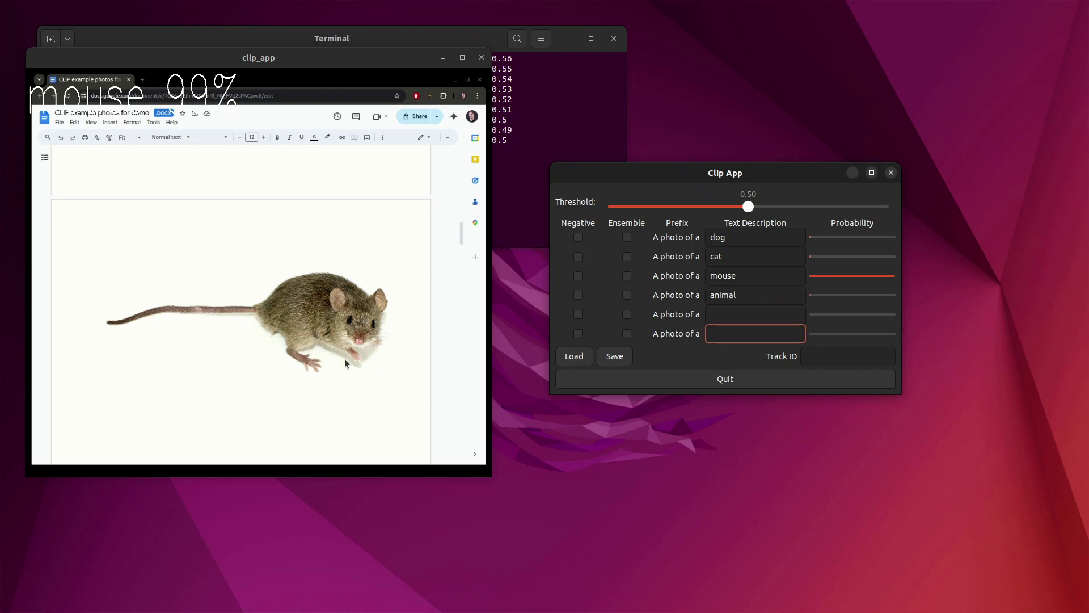
scroll(241, 317, "down", 10)
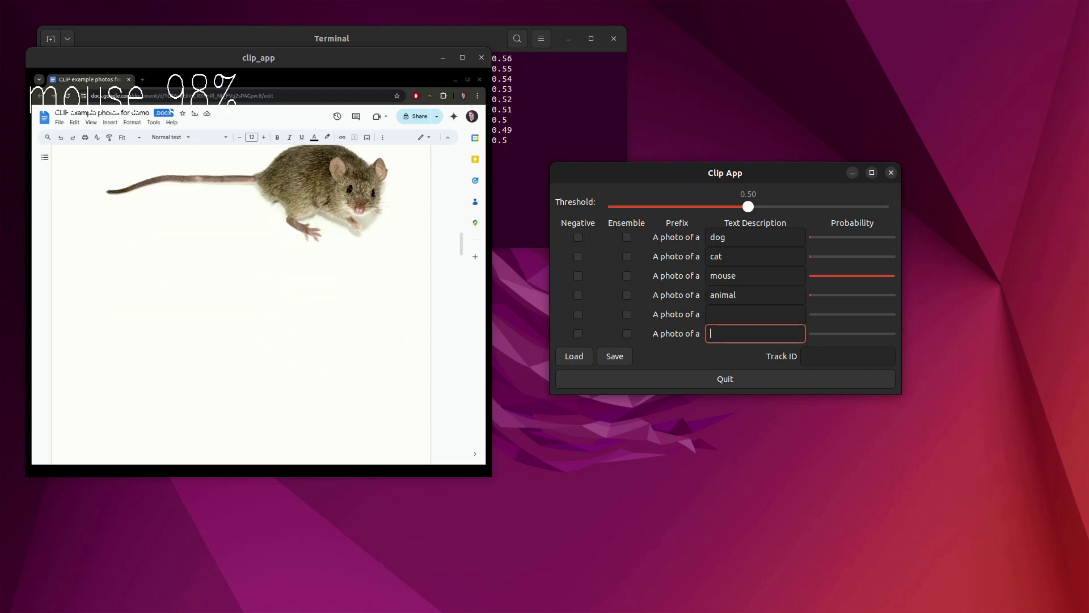
scroll(241, 318, "down", 1)
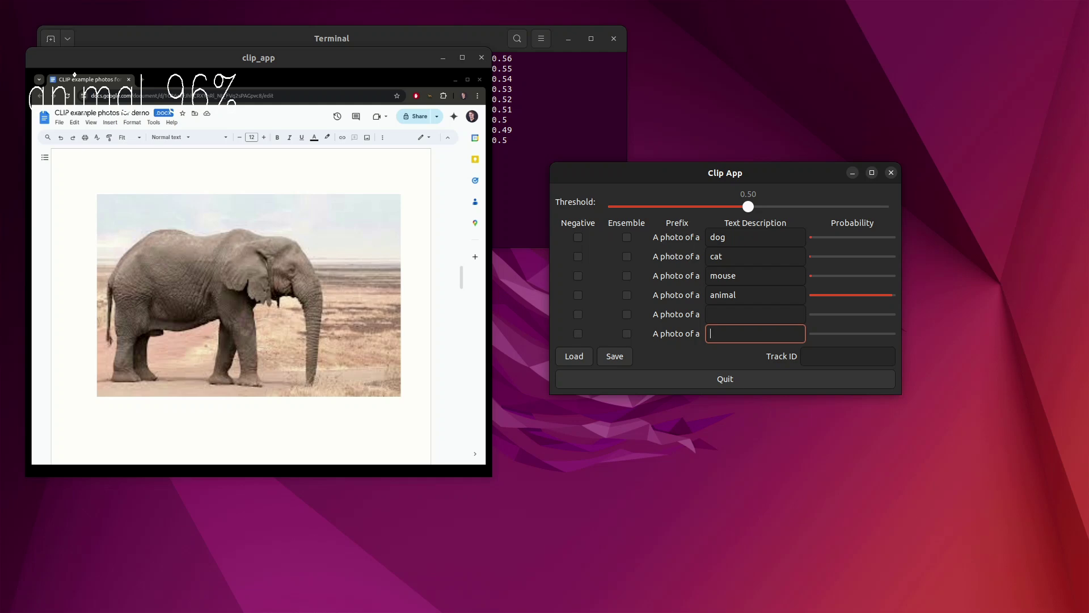
left_click(578, 295)
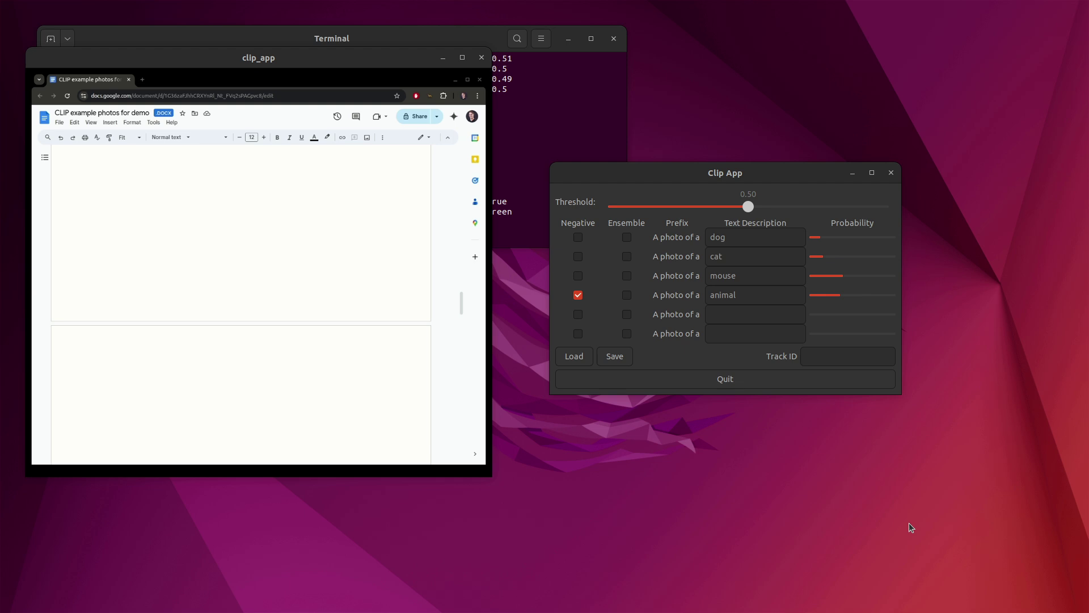
Add computer screen as the fifth text description and mark it as negative
left_click(772, 316)
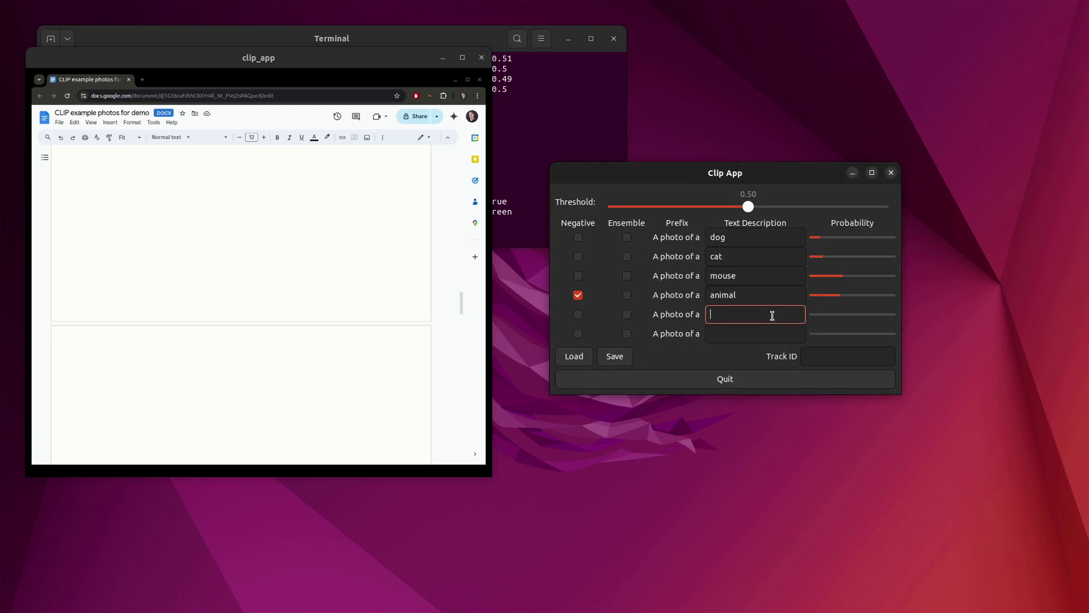
type("computer screen")
key("Tab")
left_click(578, 314)
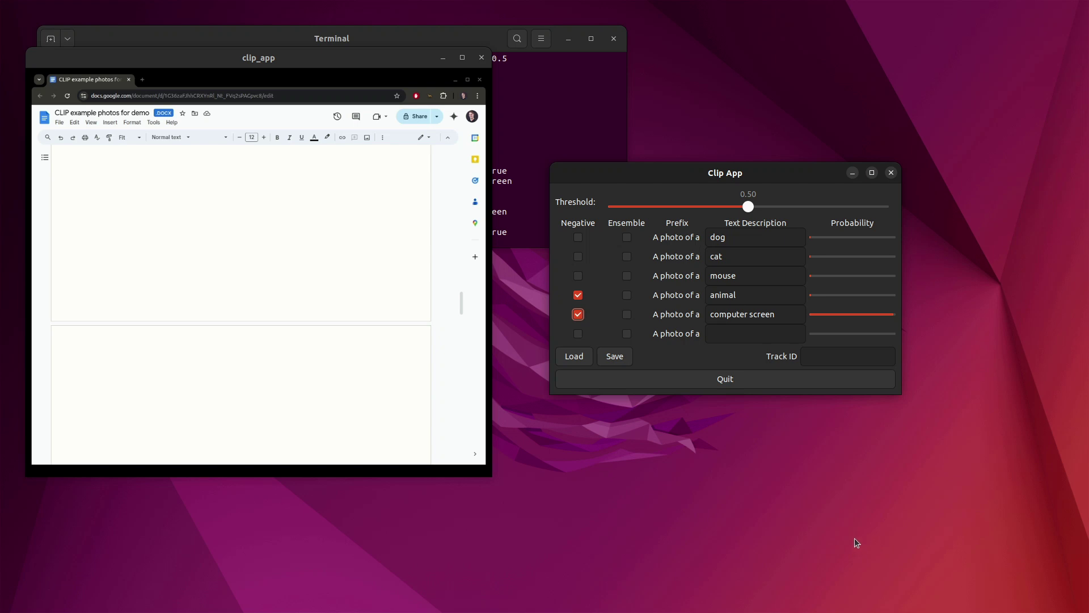
Check how the elephant and mouse photos are classified with the negative descriptions in place
scroll(241, 249, "up", 5)
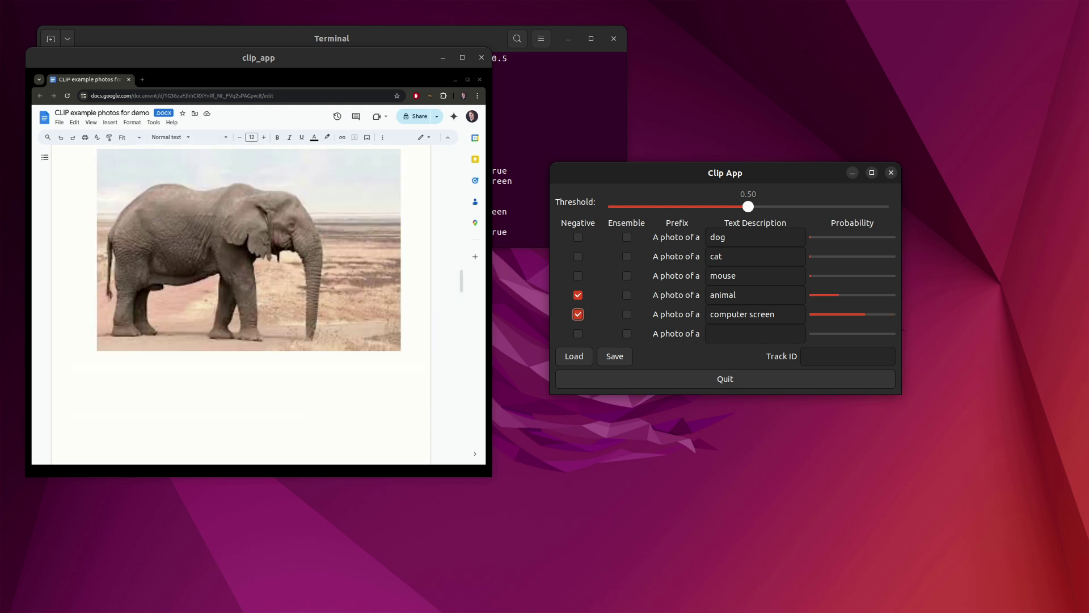
scroll(241, 307, "up", 10)
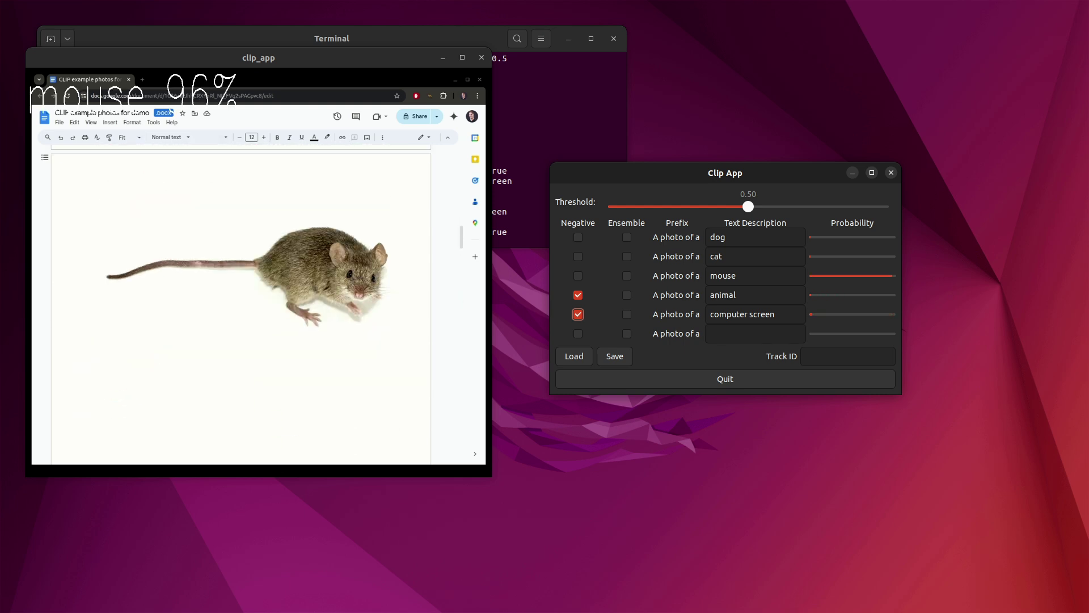
scroll(241, 306, "down", 5)
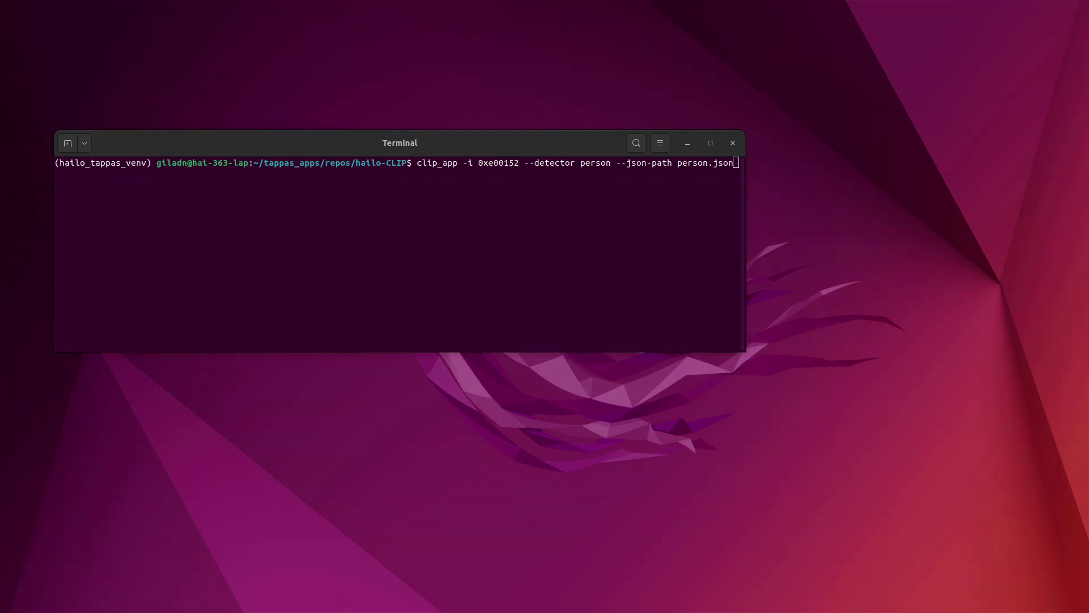
Launch clip_app on window 0xe00152 with the person detector and person.json, and place the Clip App window beside the video
left_click(608, 318)
key("Return")
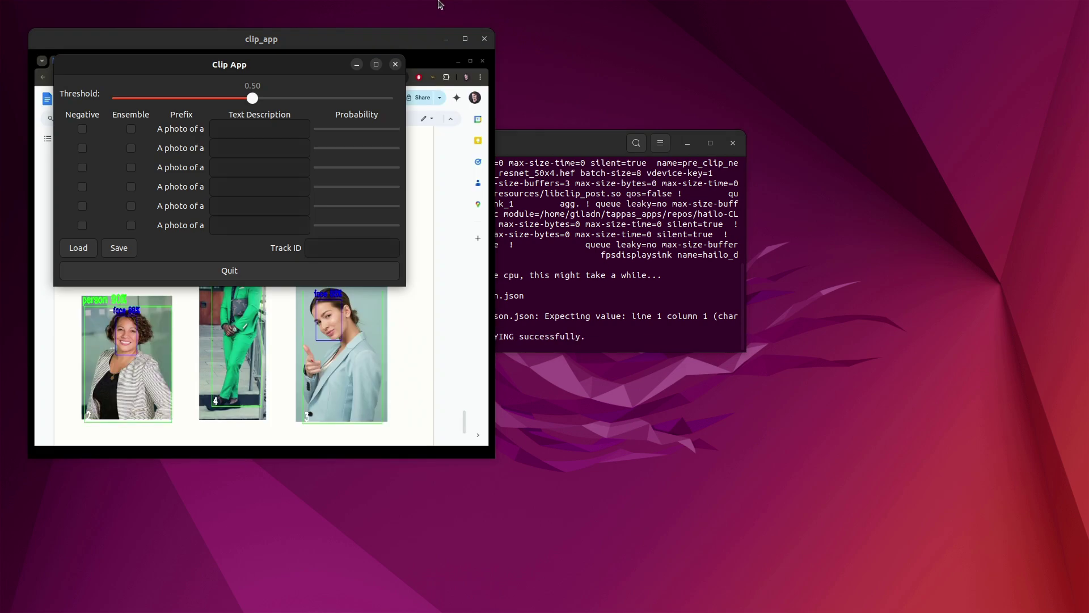
left_click_drag(328, 68, 815, 114)
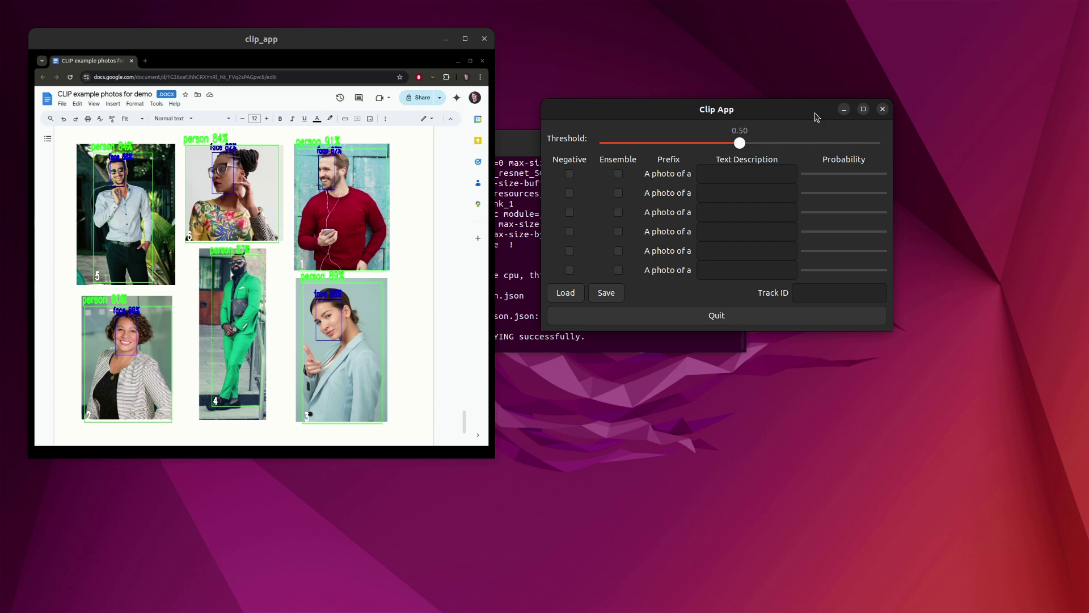
Enter "man in a green suit" as the first text description
left_click(747, 175)
type("man in a green suit")
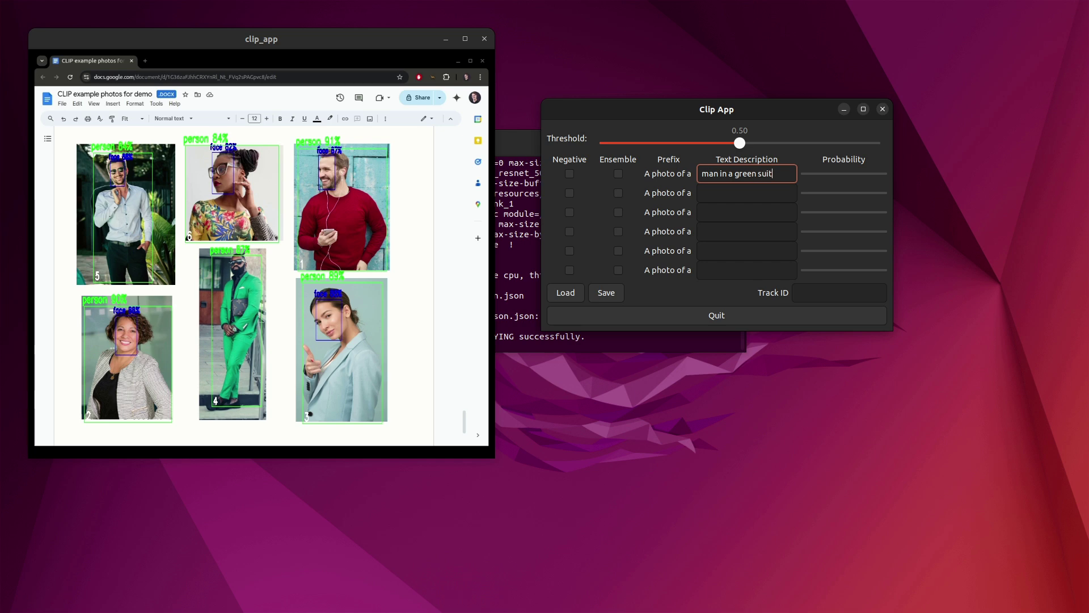
key("Return")
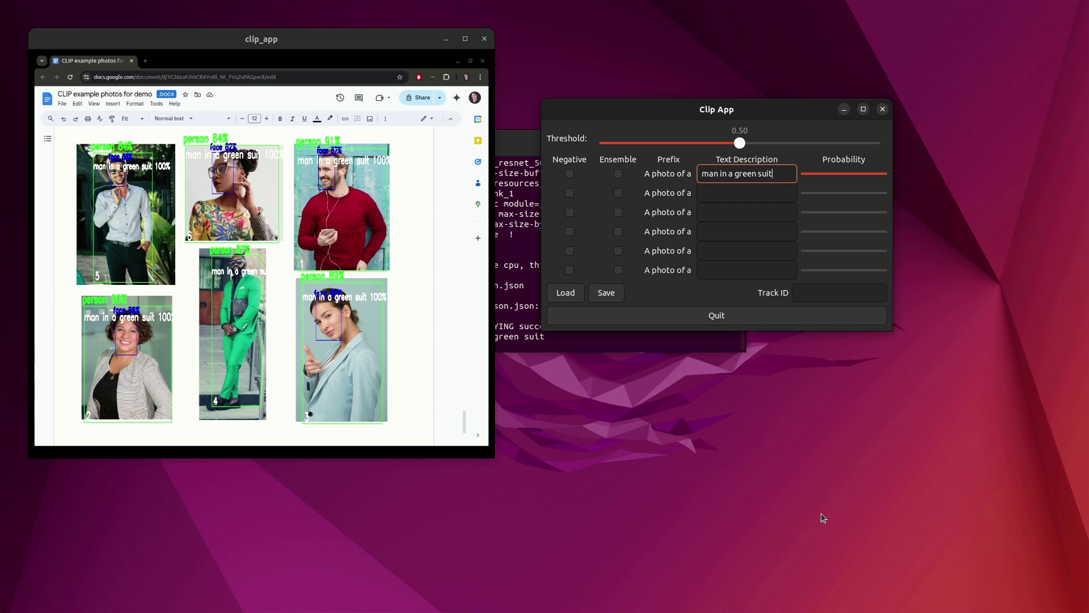
Add man and woman as the second and third text descriptions and mark both as negative
left_click(724, 198)
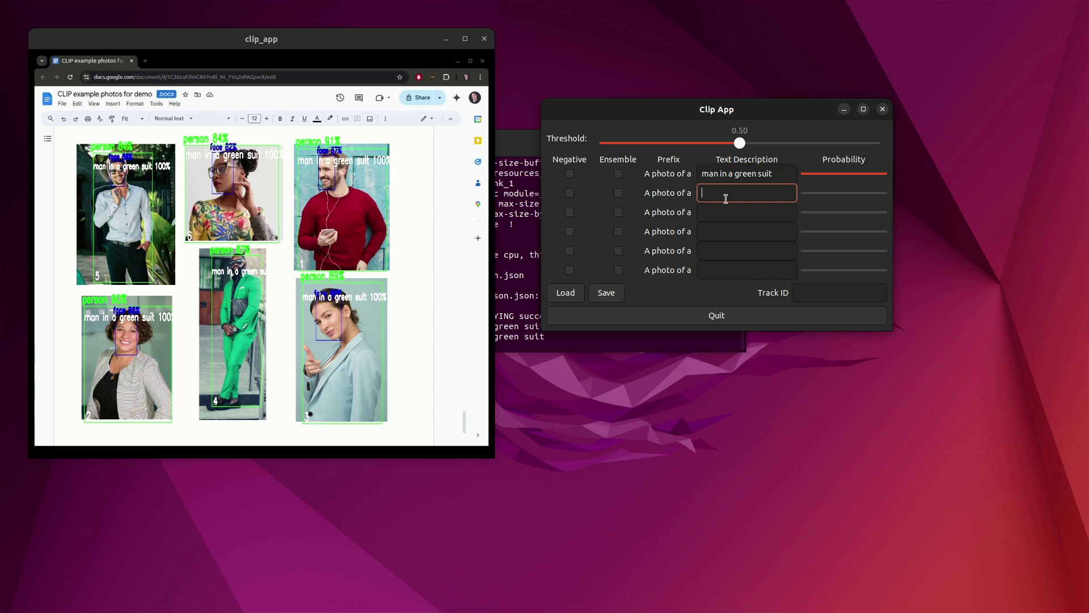
type("man")
key("Tab")
type("woman")
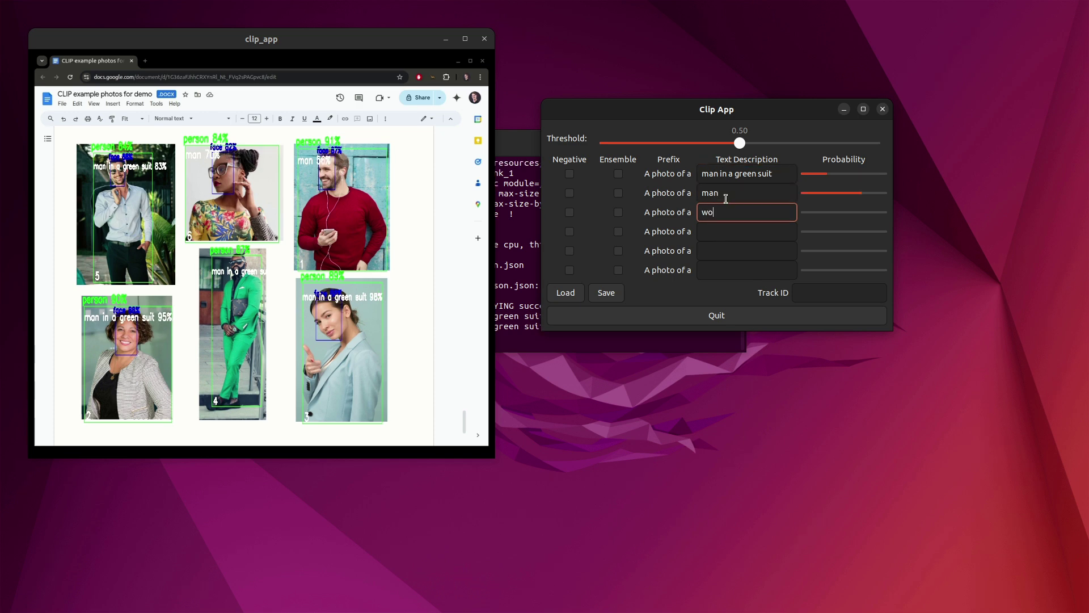
left_click(570, 193)
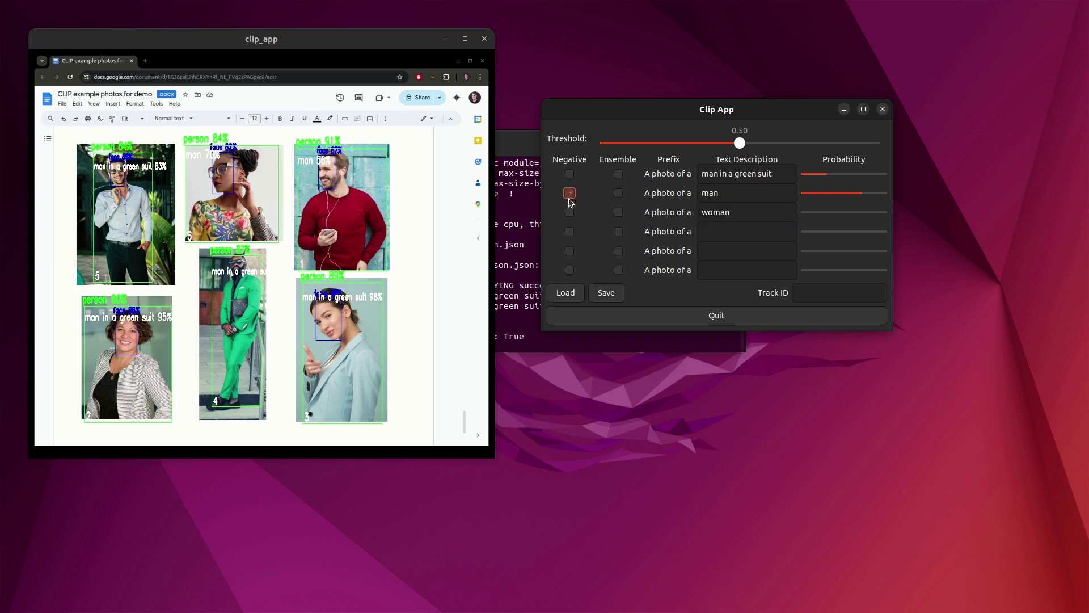
left_click(569, 212)
left_click(662, 446)
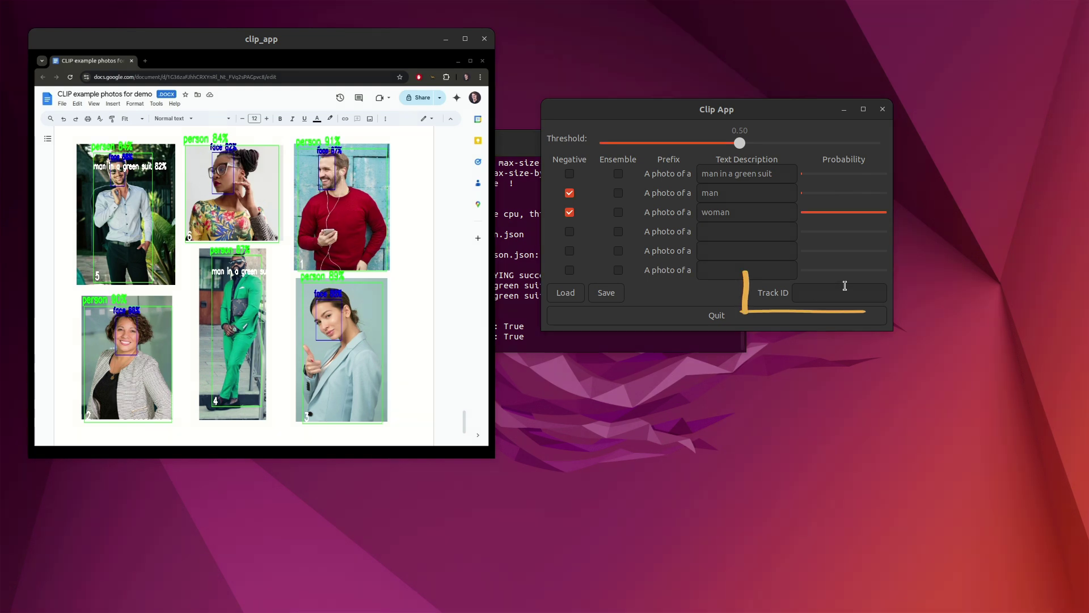
Set the Track ID to 5 to follow the probabilities of that person
left_click(844, 287)
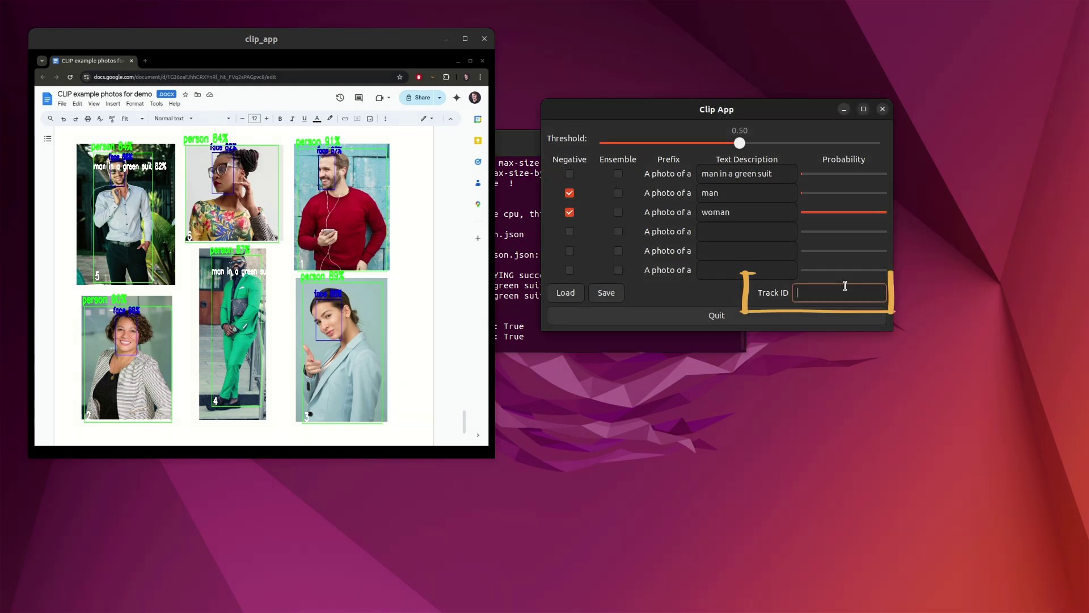
type("5")
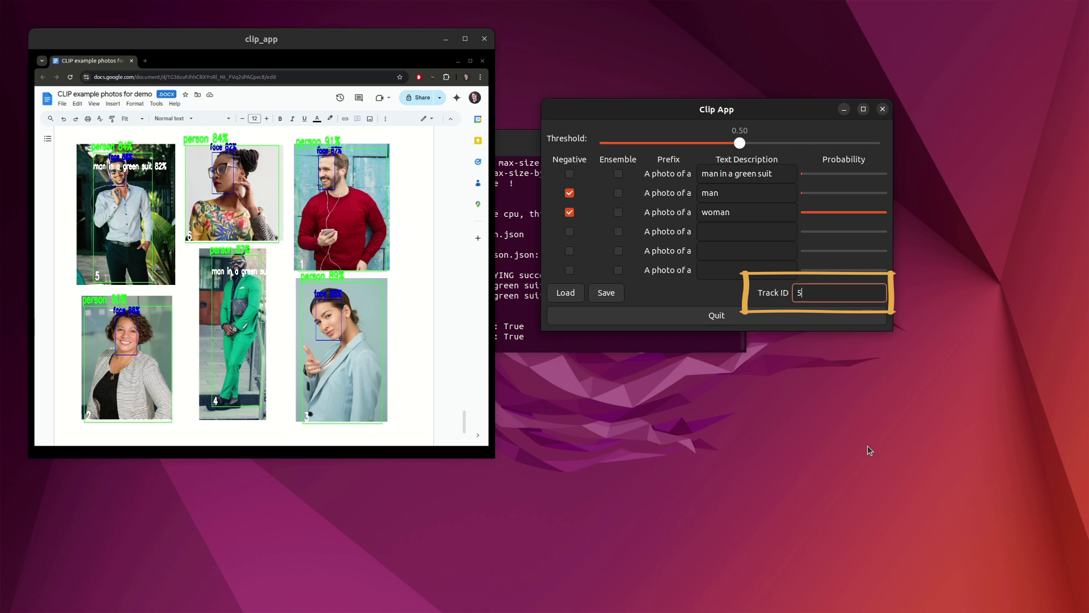
left_click(867, 444)
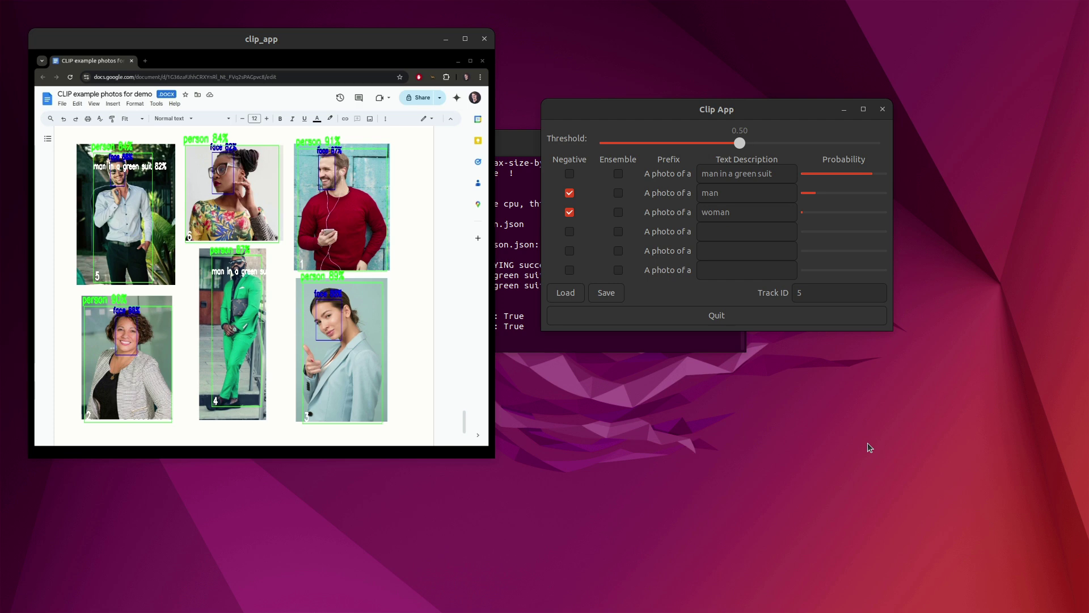
Add "man in blue suit", "man in white suit" and "man in red suit" as the fourth, fifth and sixth text descriptions
left_click(741, 222)
type("man in blue suit")
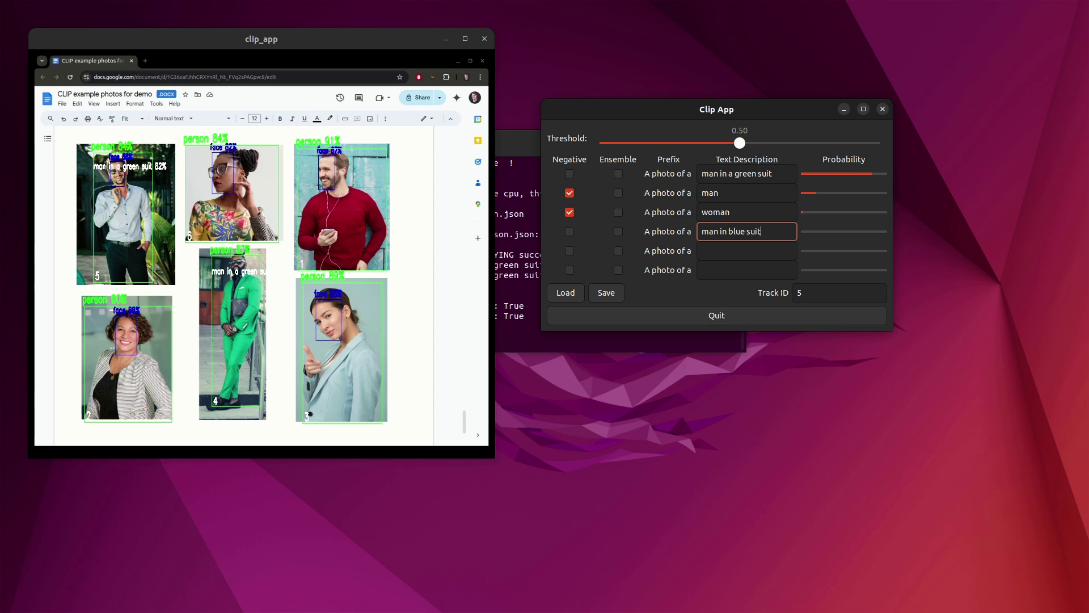
key("Return")
type("m")
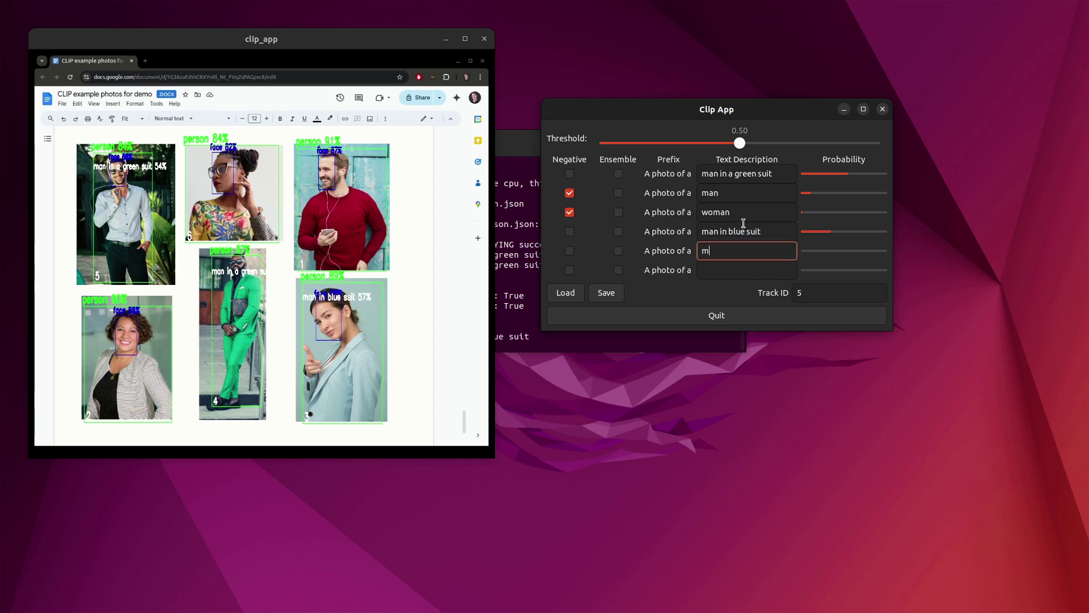
type("an in white suit")
key("Return")
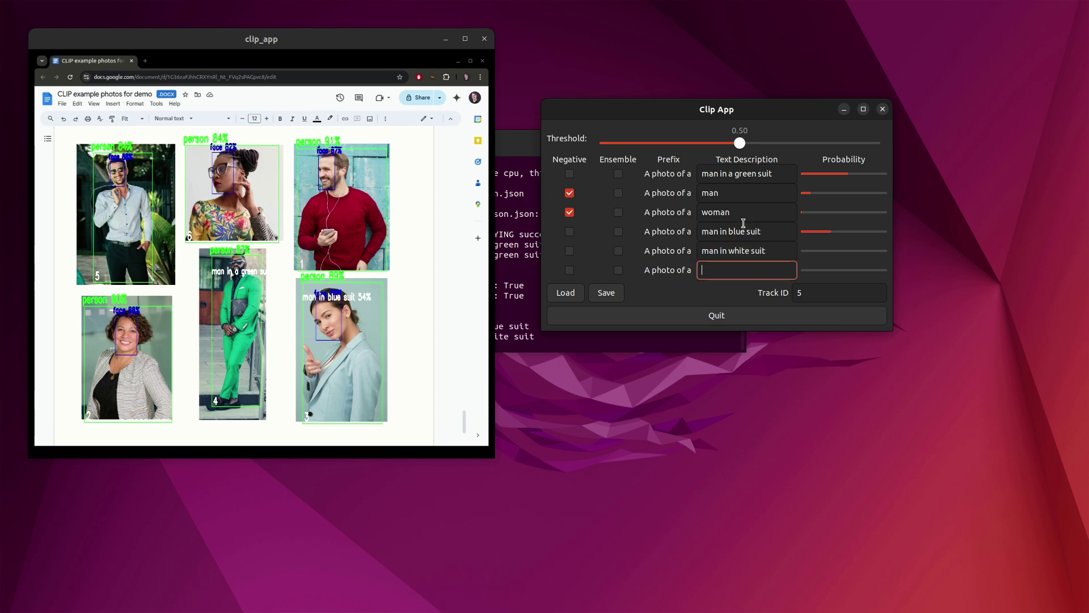
type("man in red suit")
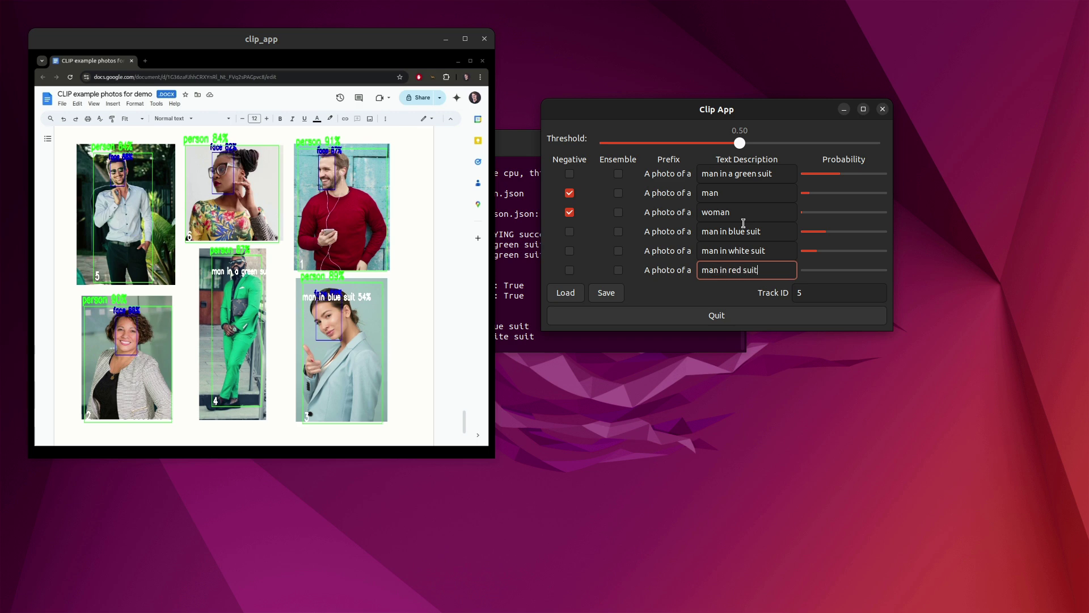
key("Return")
Mark the blue, white and red suit descriptions as negative and raise the threshold to 0.70
left_click(569, 232)
left_click(569, 251)
left_click(570, 270)
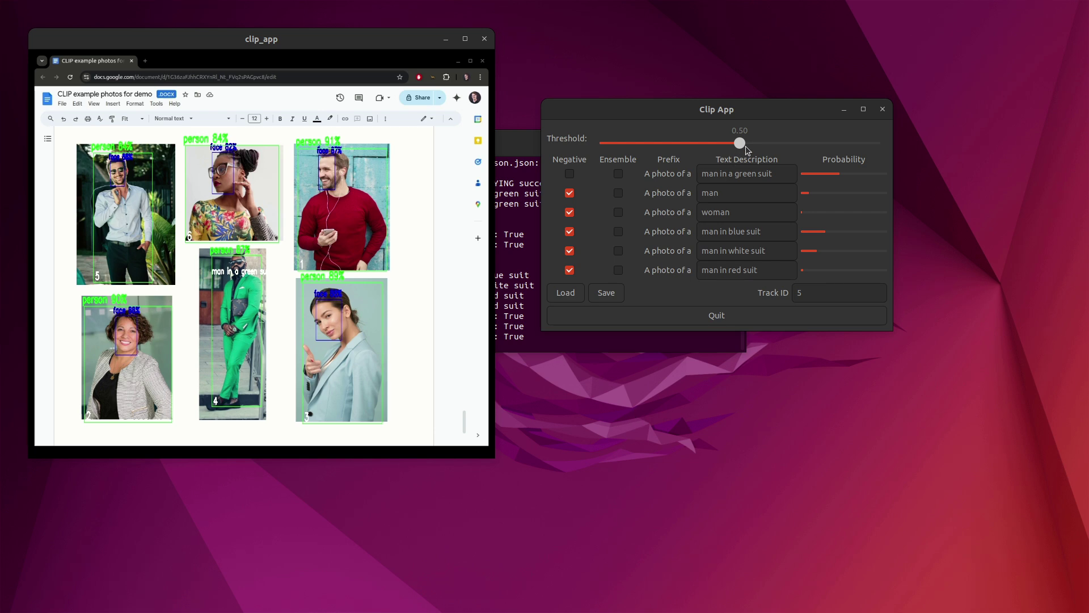
left_click_drag(744, 148, 800, 146)
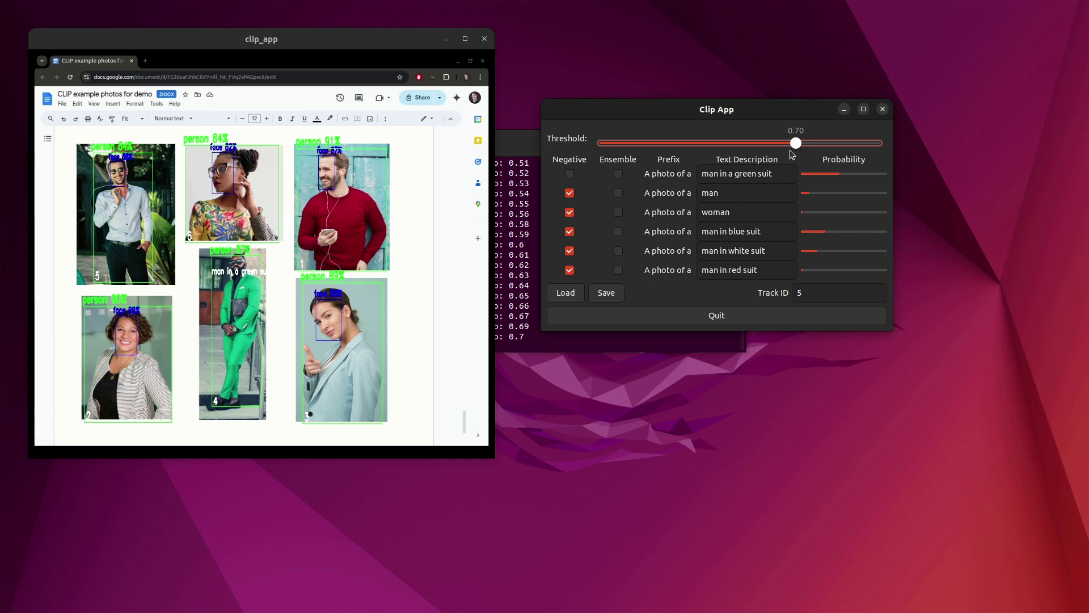
Save the current embeddings and quit the Clip App
left_click(620, 289)
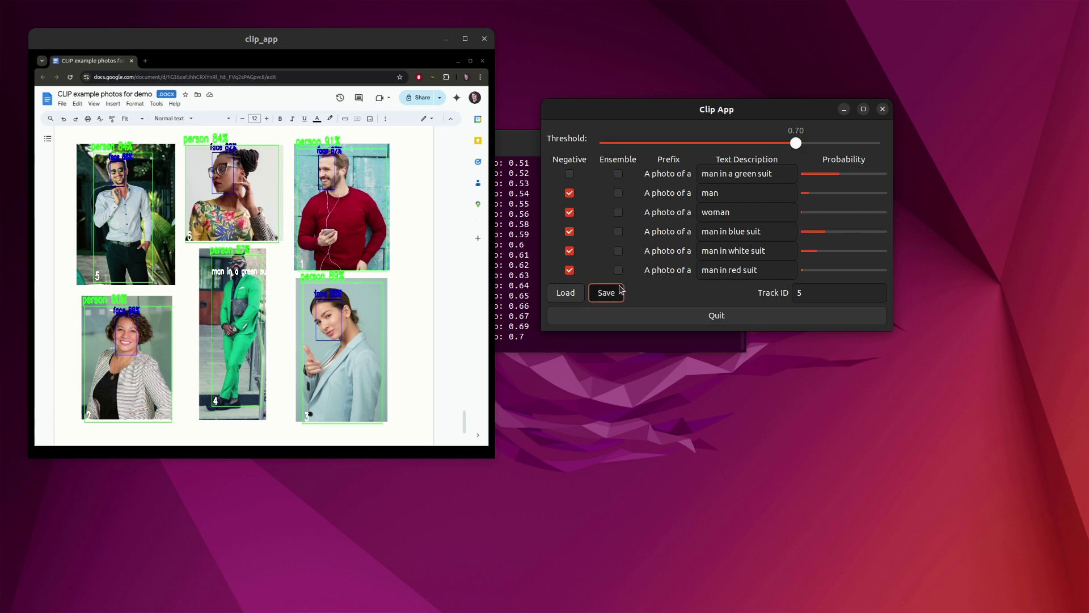
left_click(718, 316)
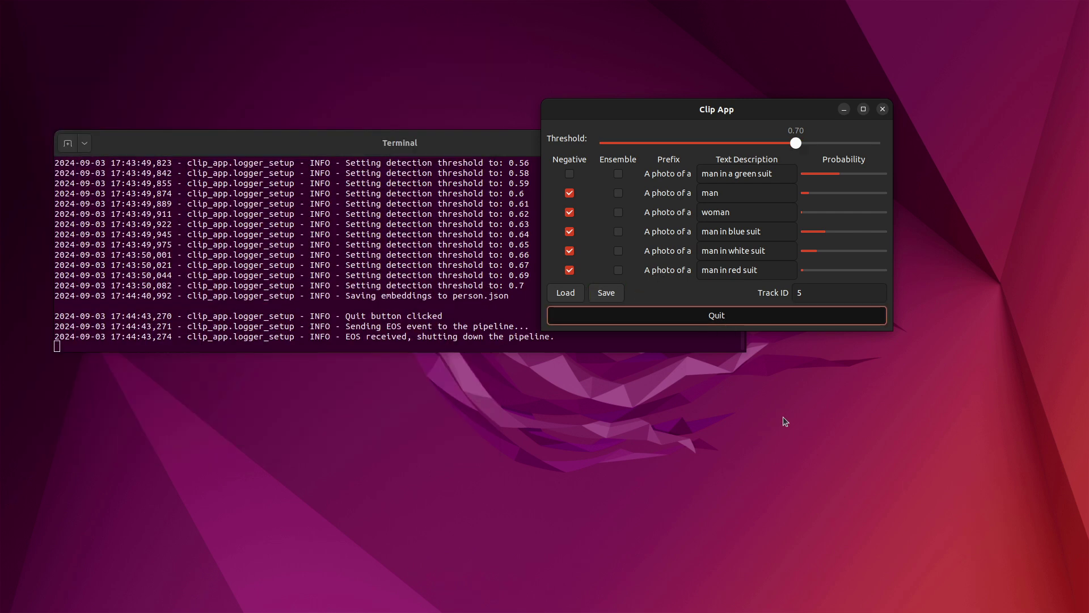
Widen the terminal window and display the clip_app help to review its command-line options
key("Up")
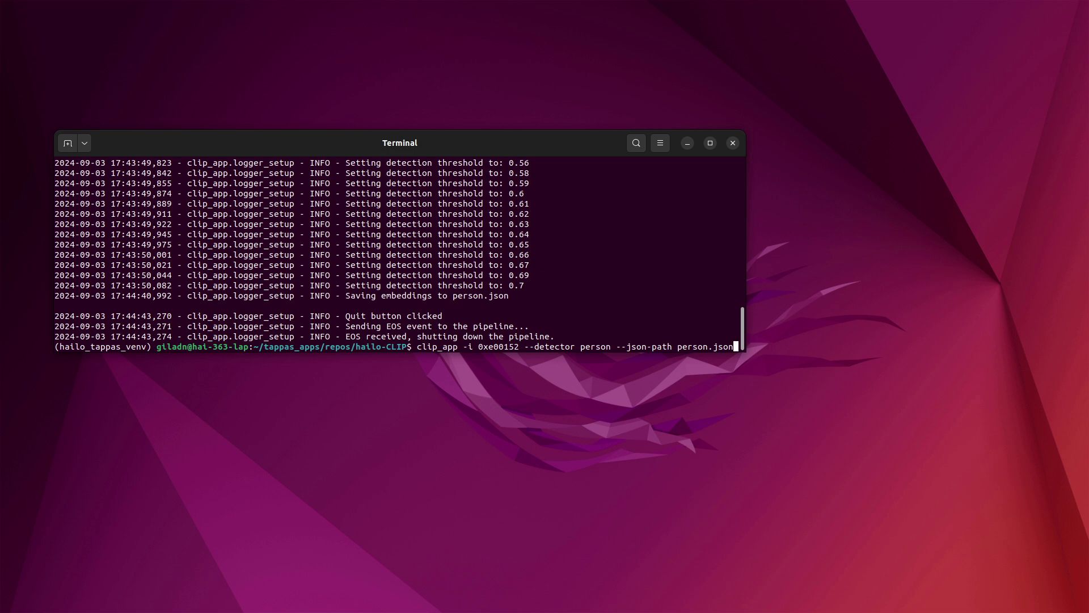
left_click_drag(749, 287, 910, 278)
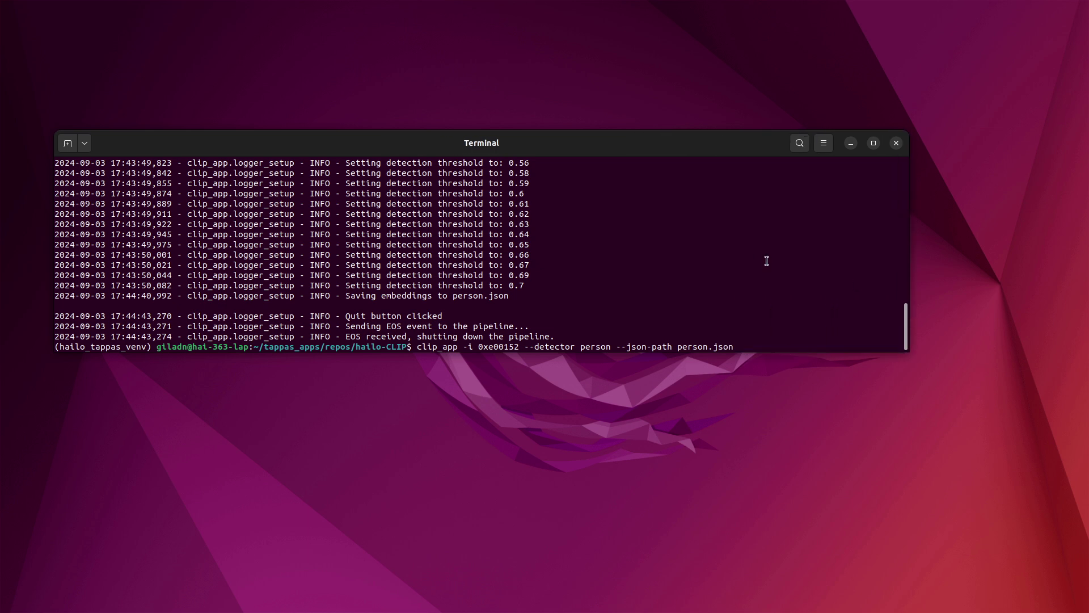
key("Up")
key("Down")
type("-h")
key("Return")
Relaunch clip_app on window 0xe00152 with the person detector, person.json and --disable-runtime-prompts, and place the Clip App window beside the video
key("Up")
key("Up")
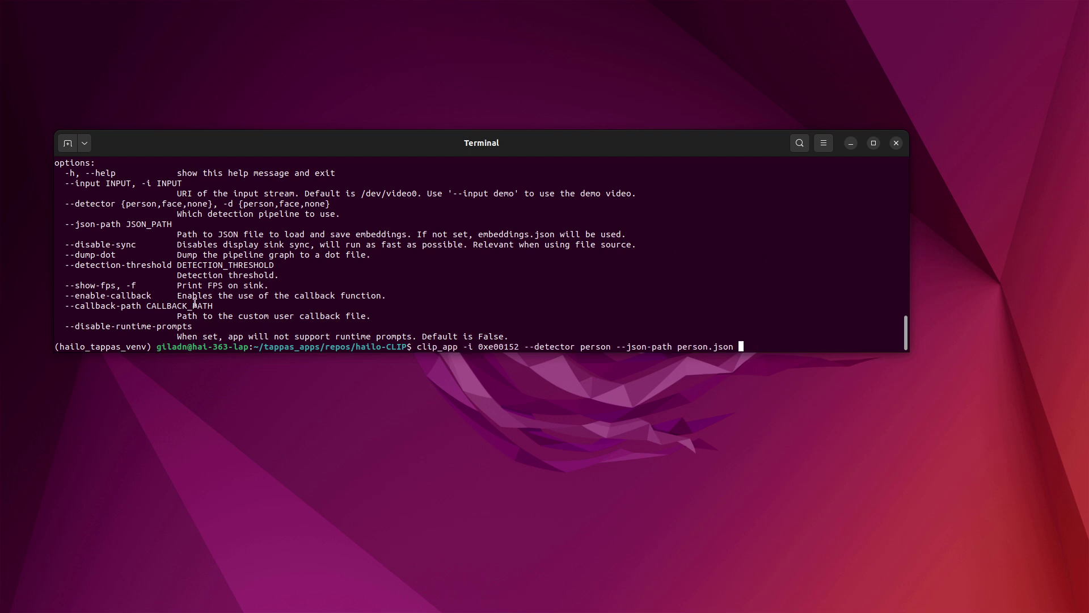
double_click(129, 327)
middle_click(683, 331)
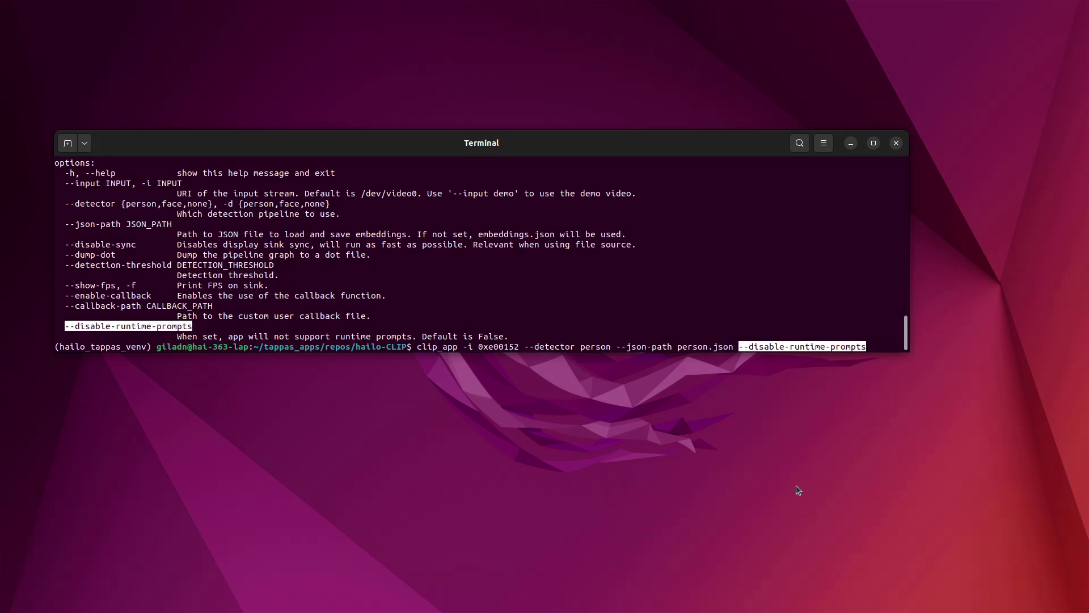
key("Return")
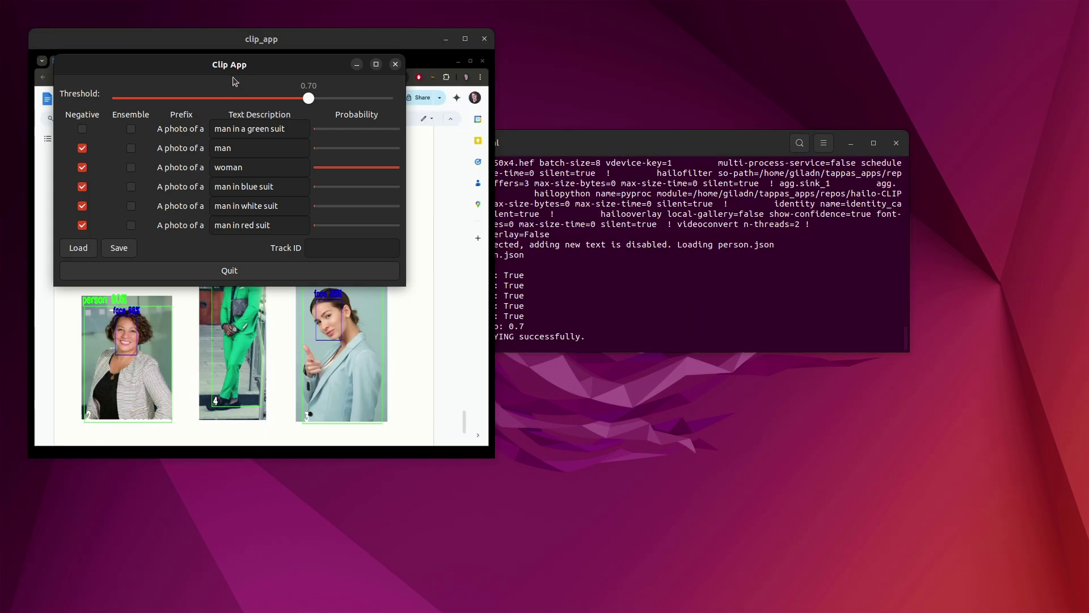
left_click_drag(233, 78, 708, 131)
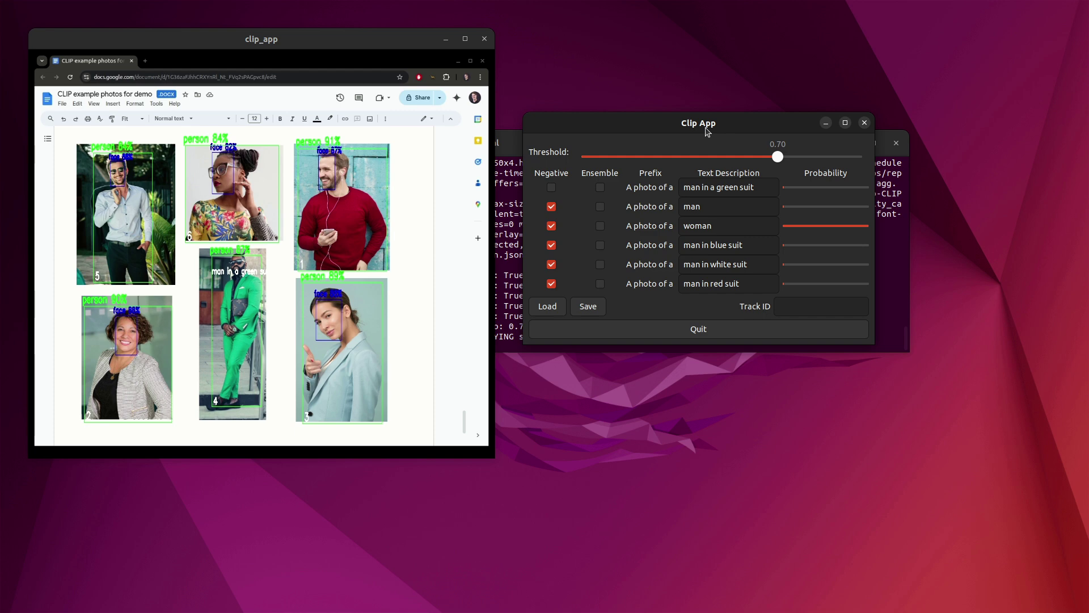
Set the Track ID to 4 to view the probabilities of the man in the green suit
left_click(804, 300)
type("4")
left_click(803, 465)
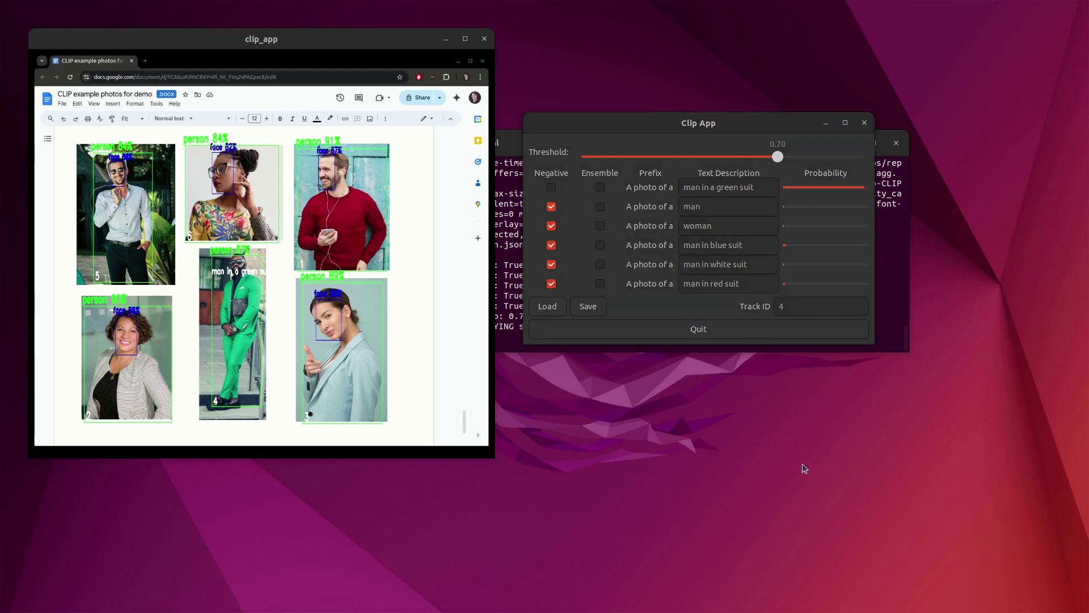
Switch the Track ID to 5 to follow the probabilities of the man in the white shirt
left_click(803, 307)
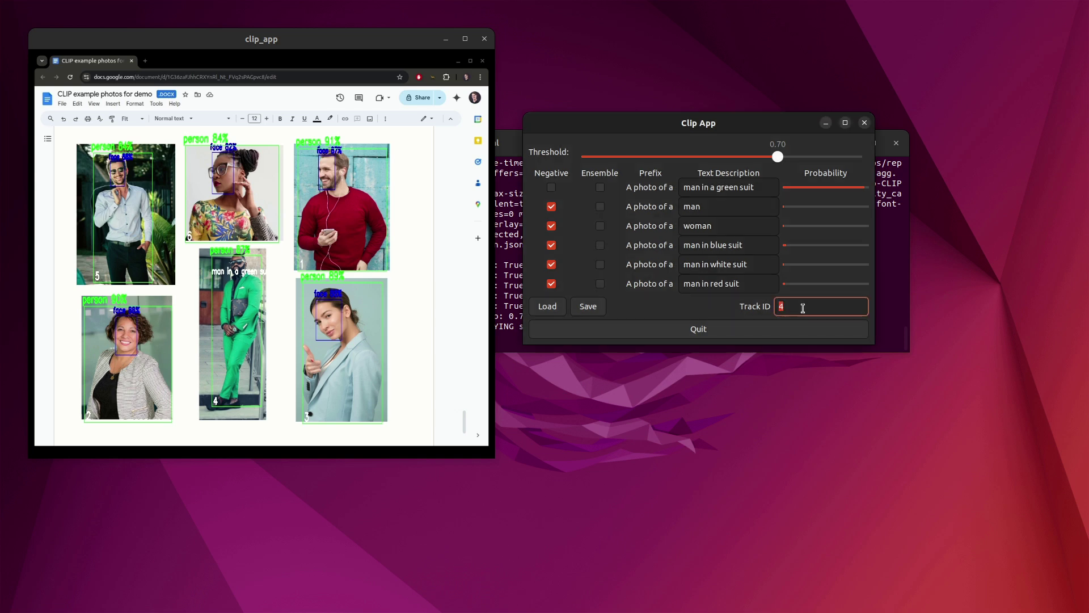
key("BackSpace")
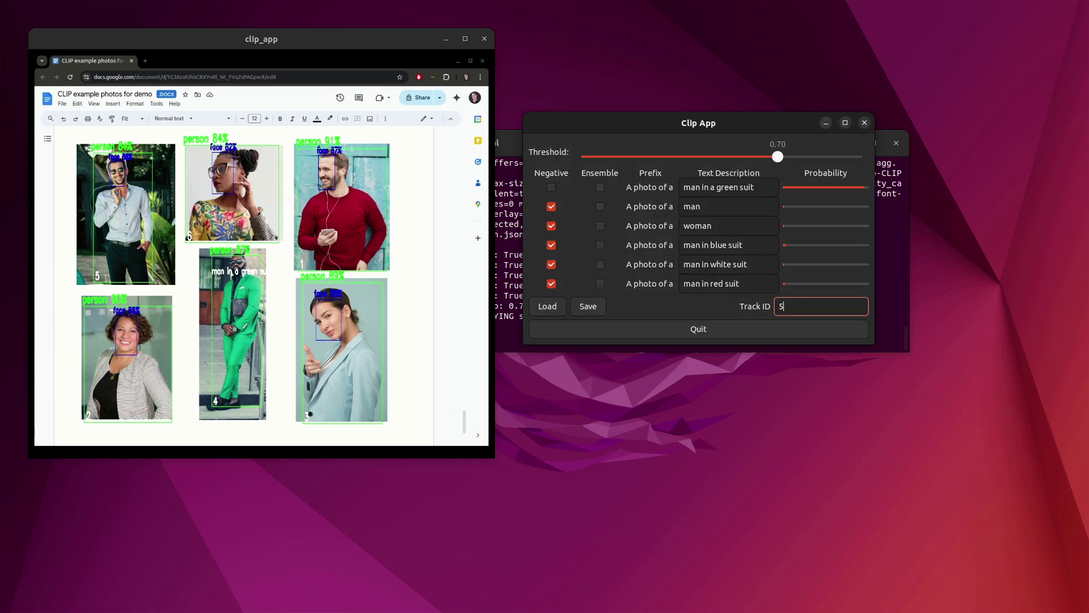
left_click(781, 468)
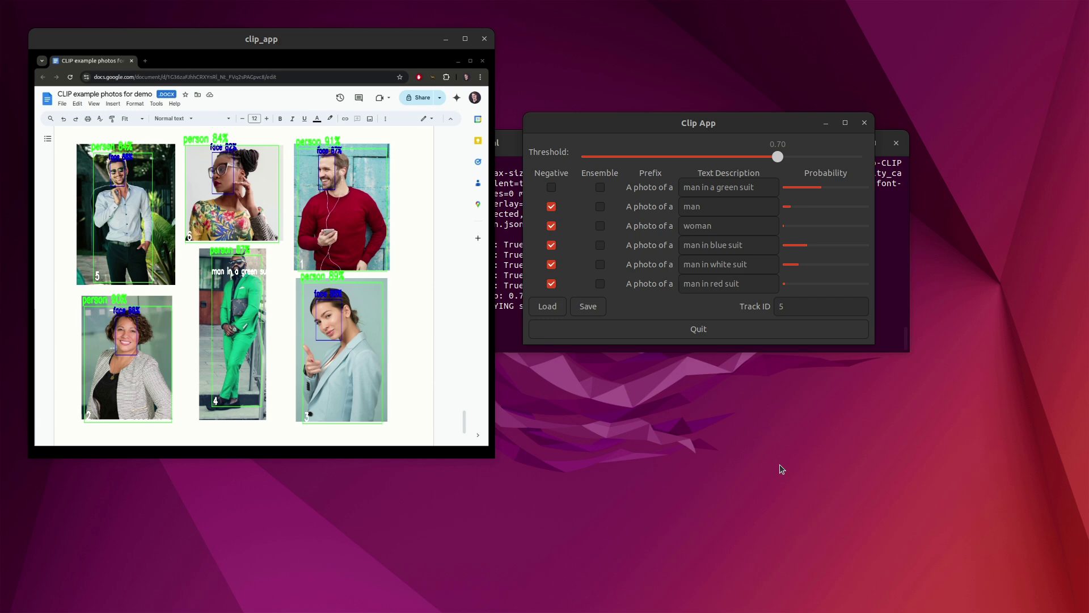
Select the word "red" in the "man in red suit" text description
left_click(713, 284)
double_click(713, 285)
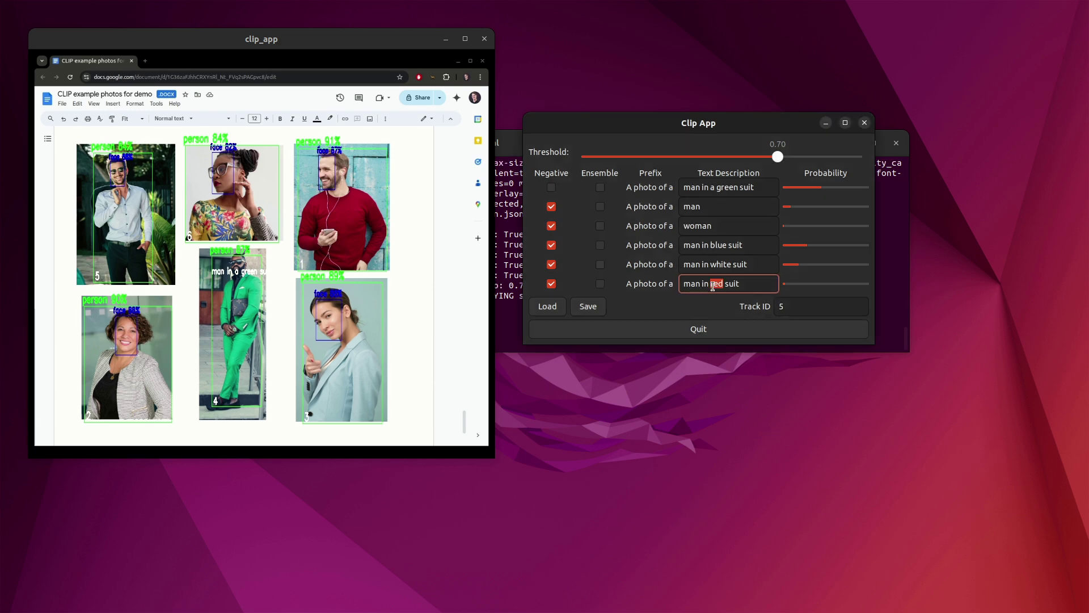